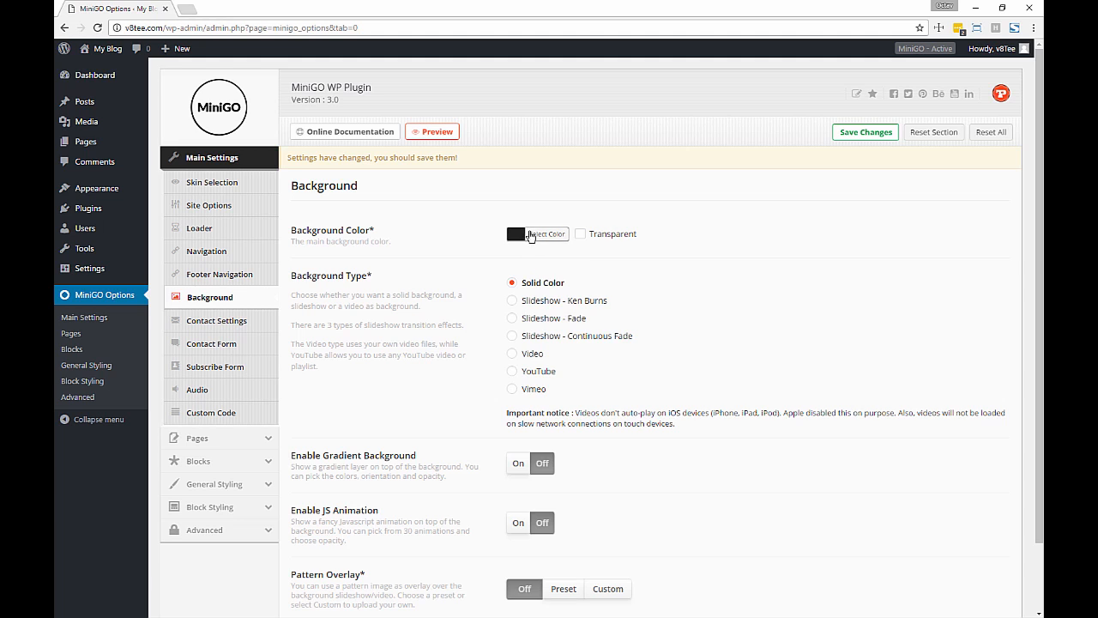
- Set the main background color to #122025 and save the changes
click(530, 236)
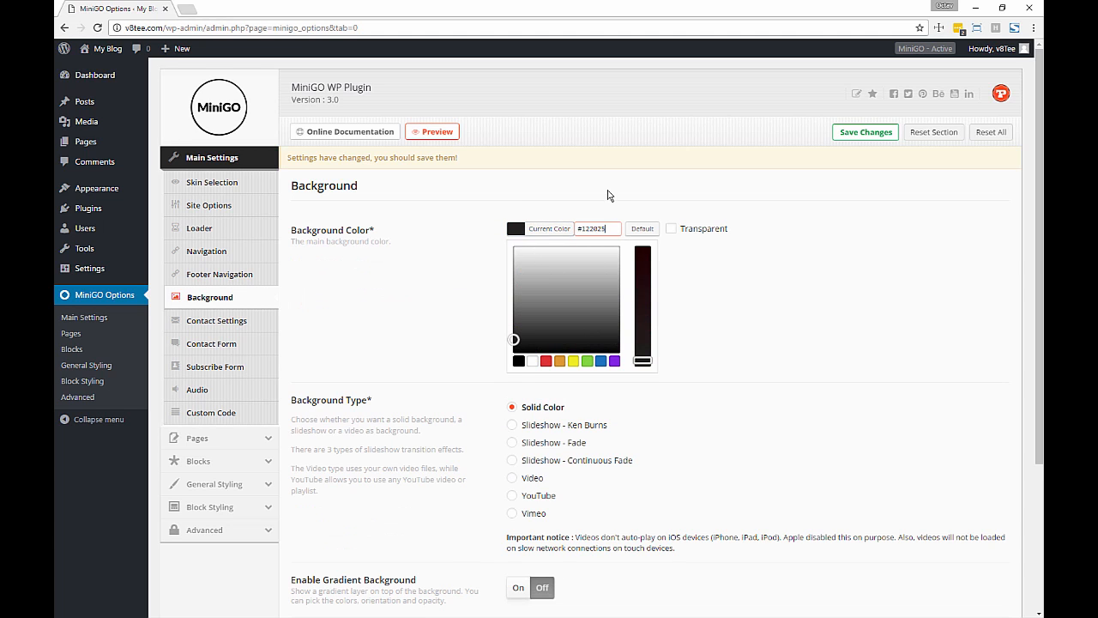
click(607, 196)
click(542, 230)
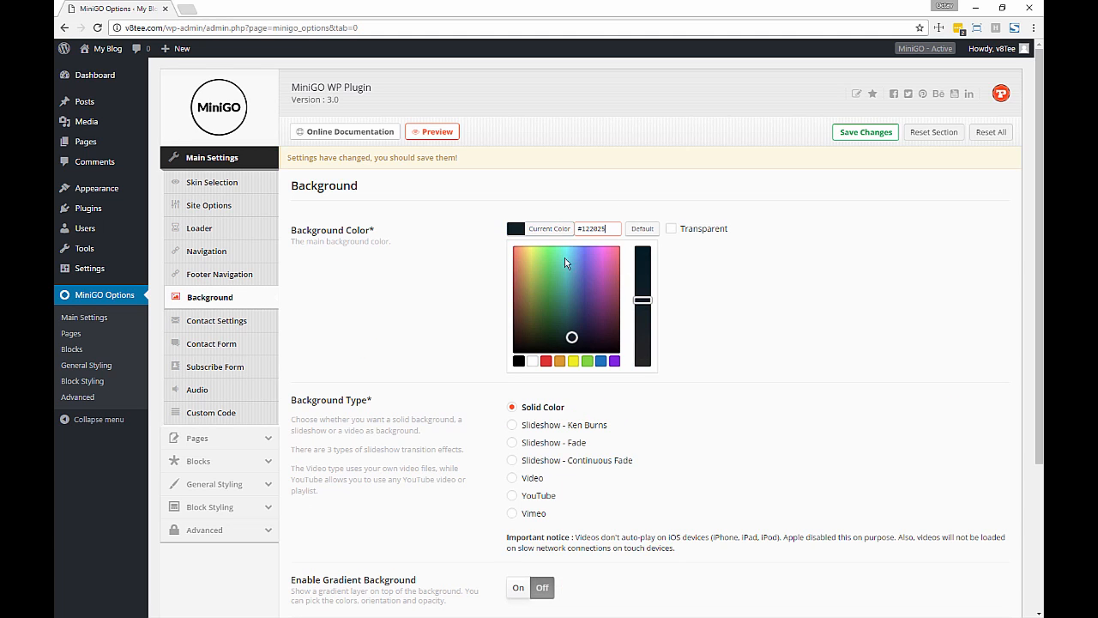
click(616, 199)
click(854, 137)
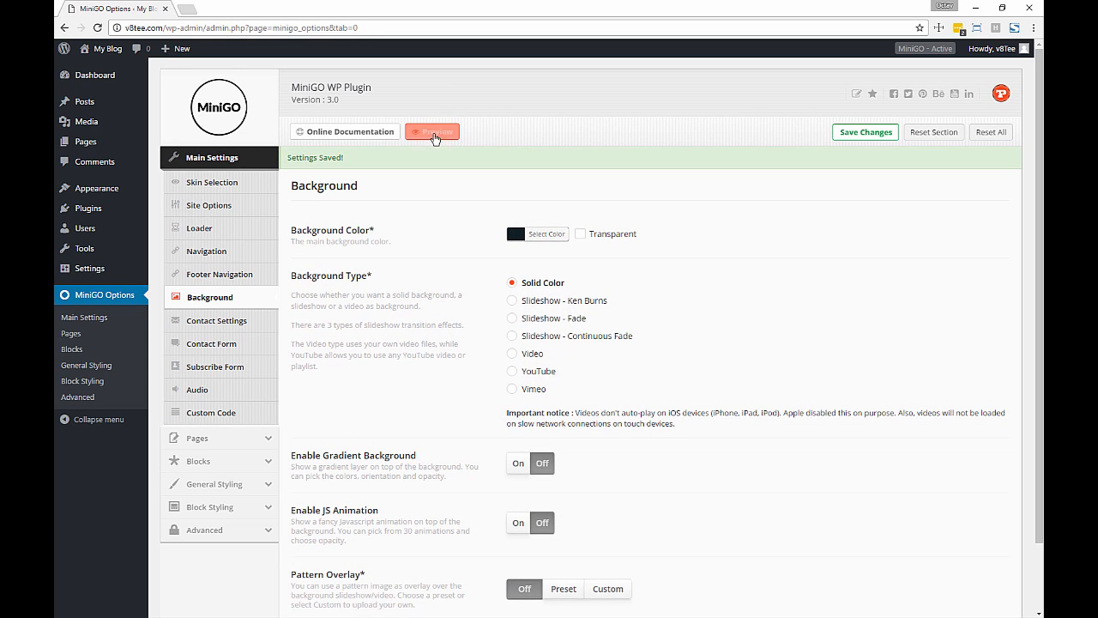
- Open the site preview and check the solid background color
click(434, 133)
scroll(422, 232, down, 1)
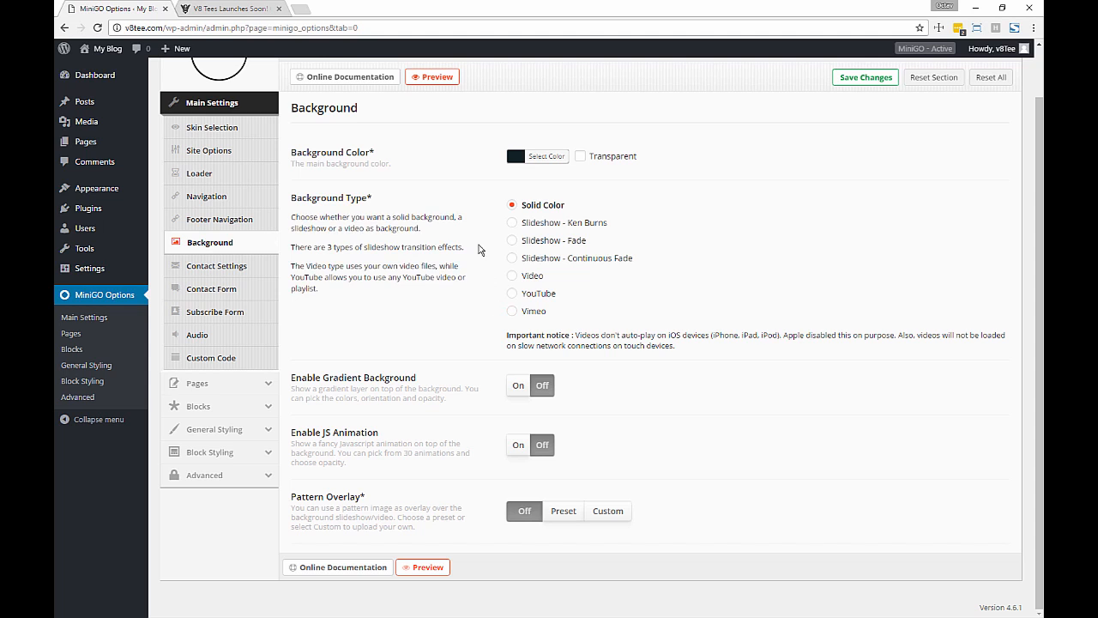
key(ctrl+Tab)
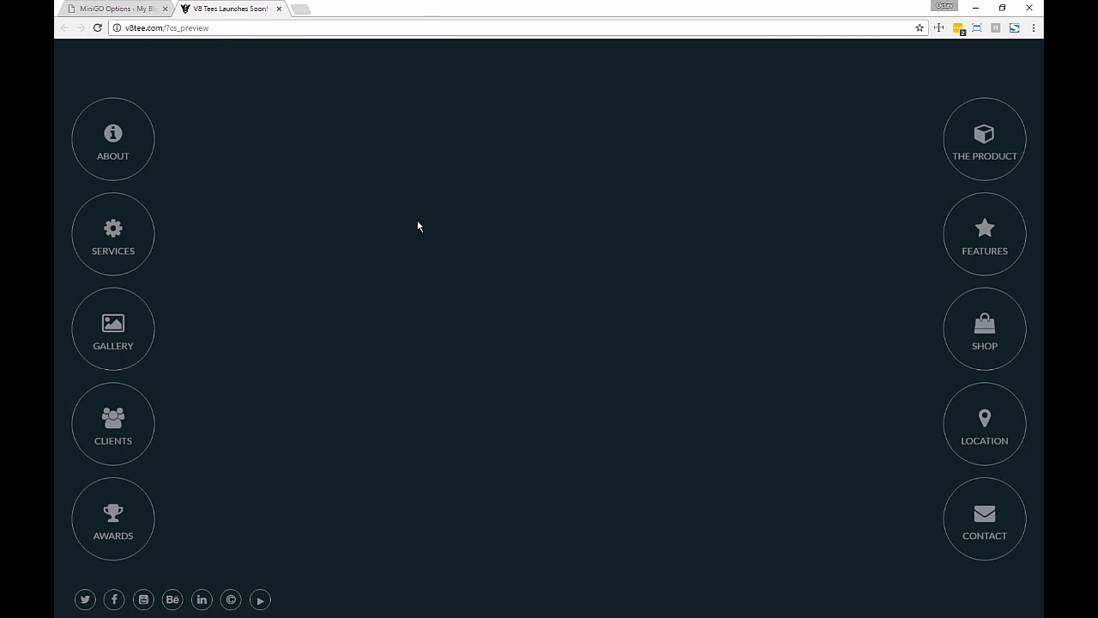
- Back in the MiniGO options, set the background type to Slideshow - Ken Burns and review its timing, scale and movement settings
click(143, 8)
click(514, 223)
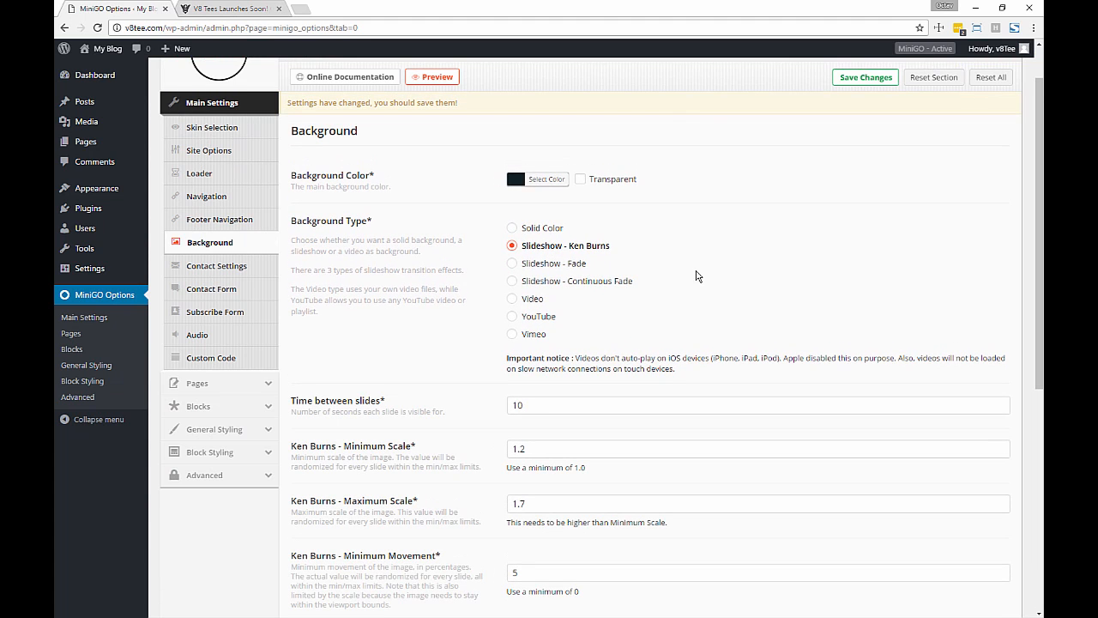
scroll(577, 257, down, 1)
scroll(577, 258, down, 3)
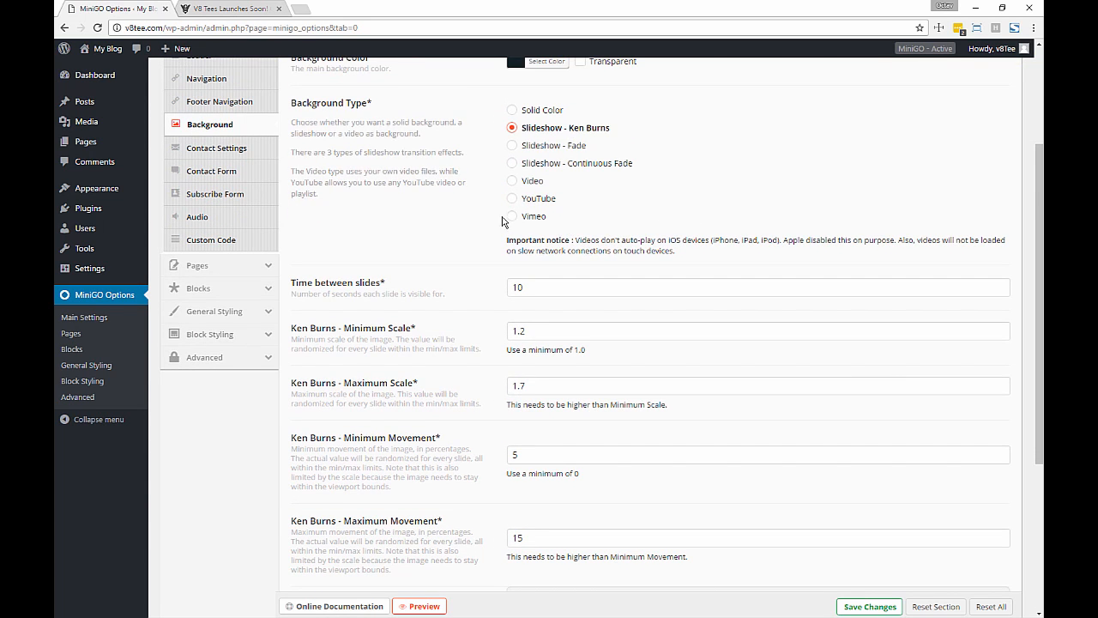
click(544, 169)
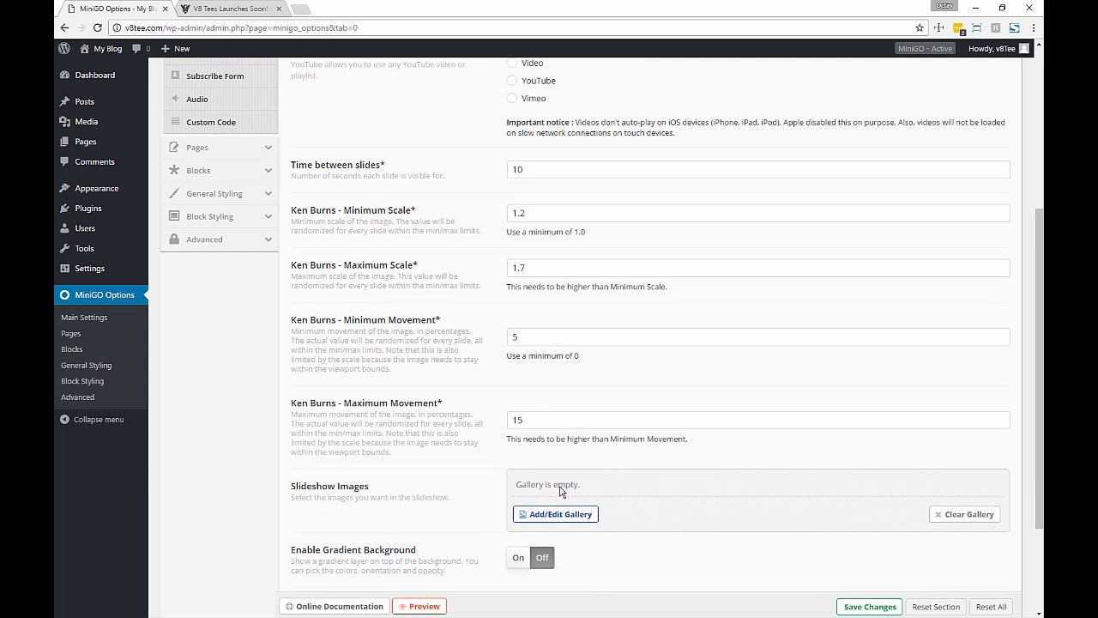
scroll(559, 490, down, 1)
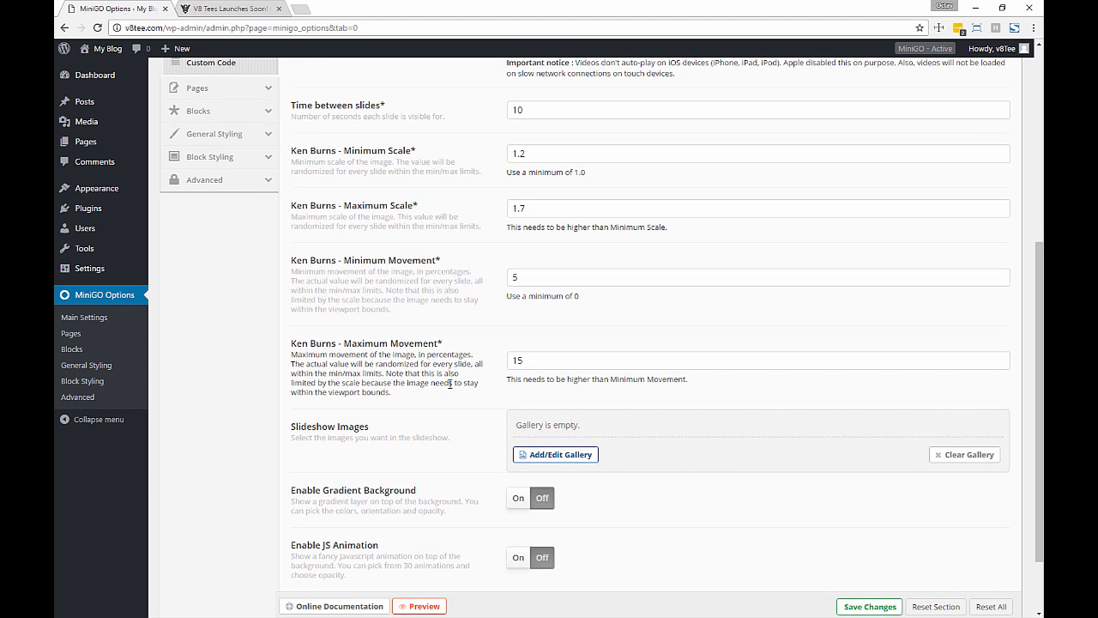
scroll(450, 384, down, 1)
- Upload 001.jpg, 004.jpg, 011.jpg and 012.jpg from the My Project Images folder through the slideshow gallery's media library
click(547, 400)
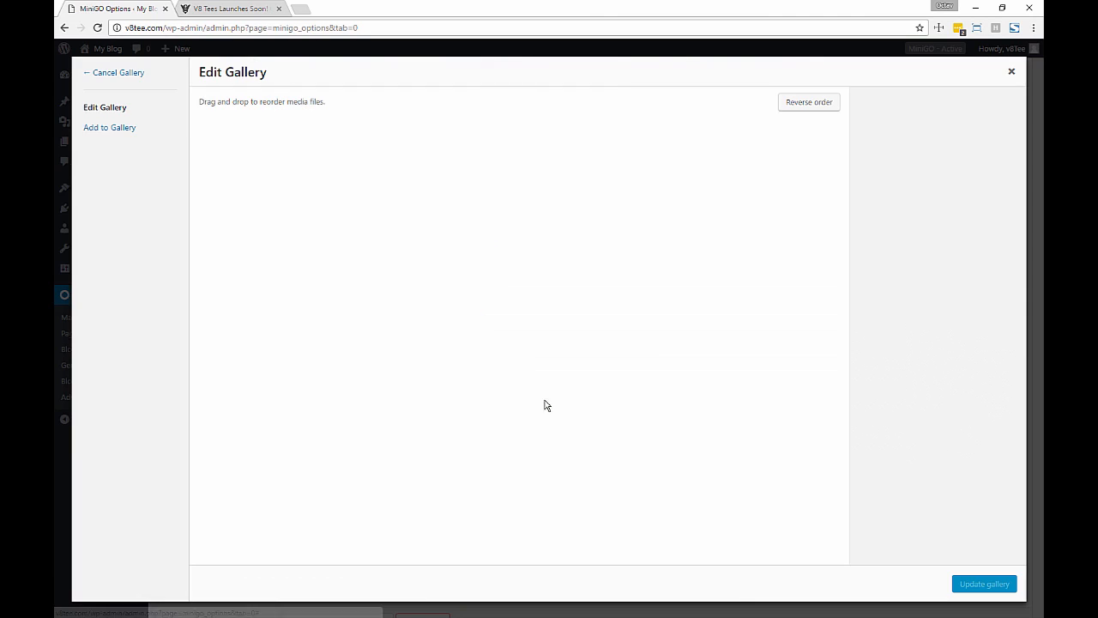
click(125, 131)
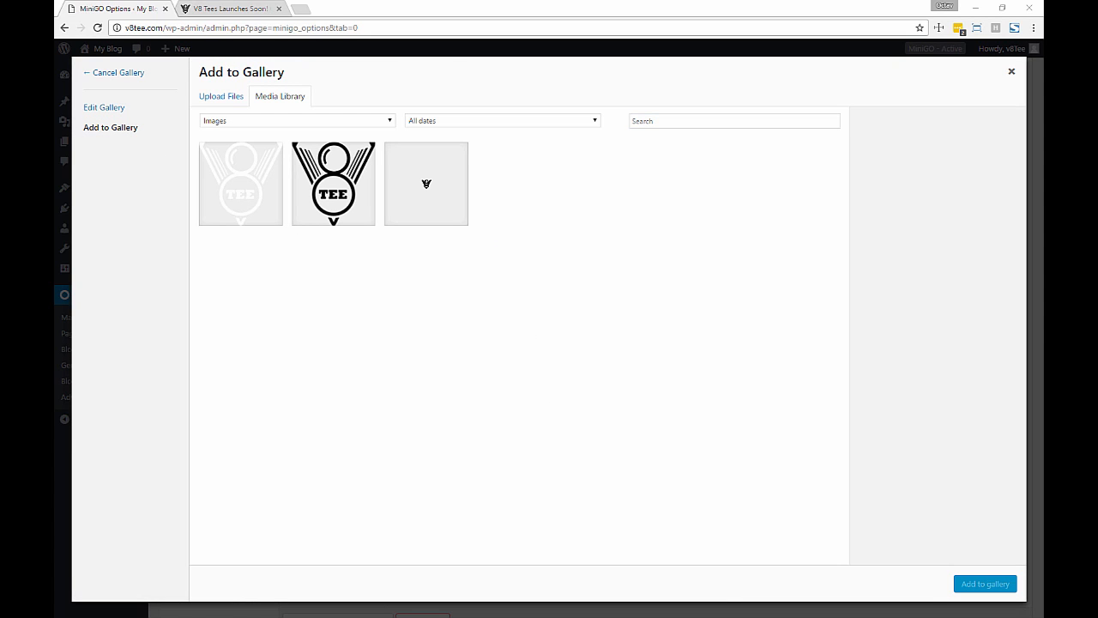
drag(1043, 125, 528, 244)
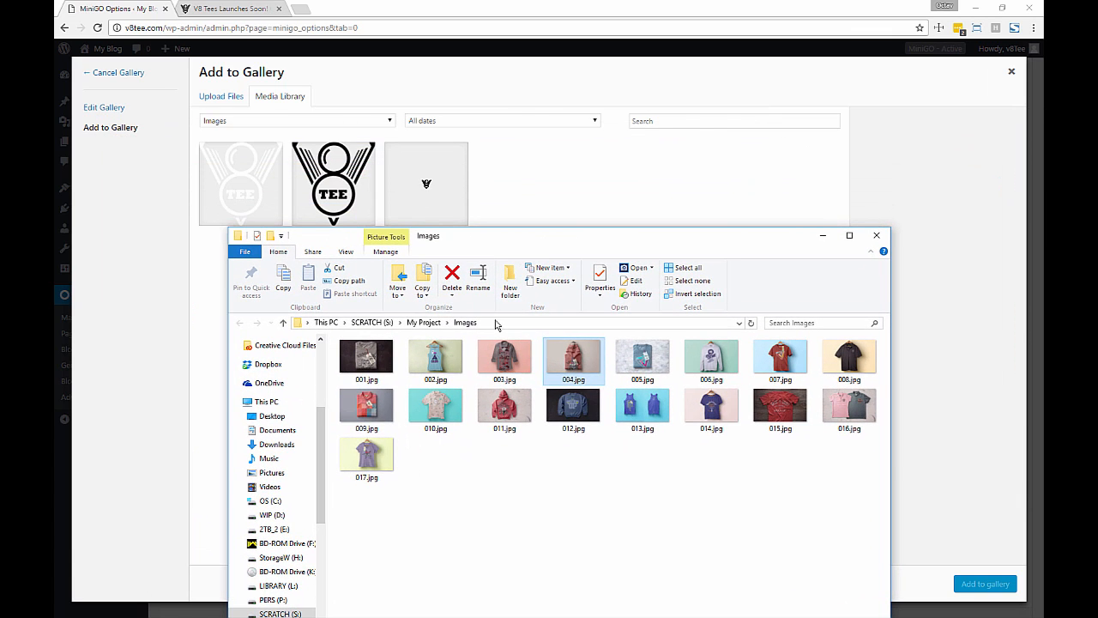
click(367, 360)
ctrl+click(573, 368)
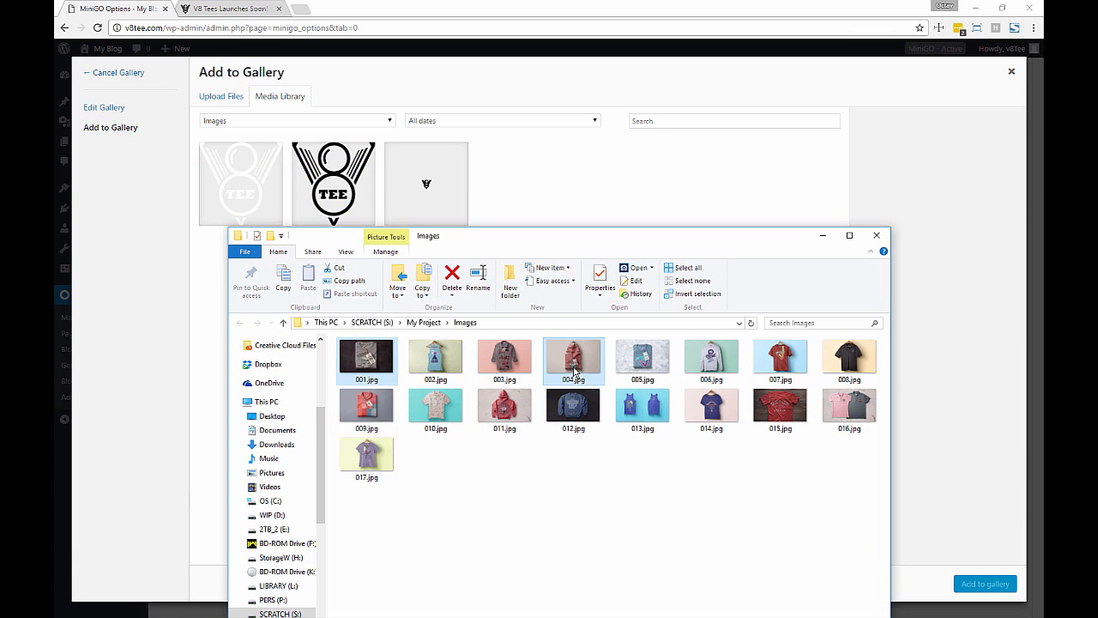
ctrl+click(513, 410)
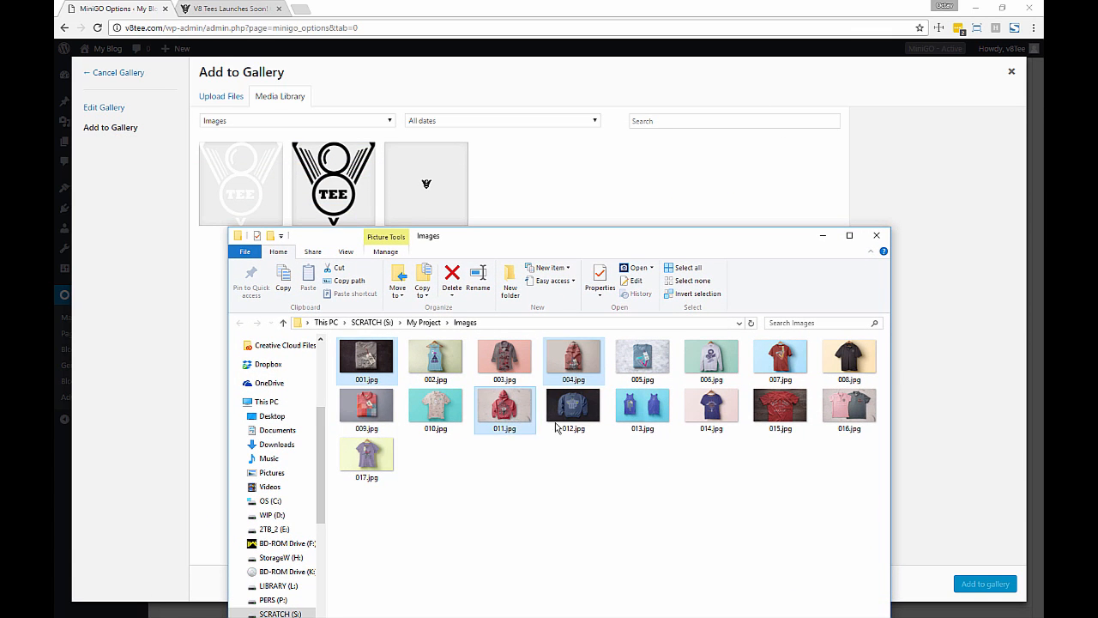
ctrl+click(573, 430)
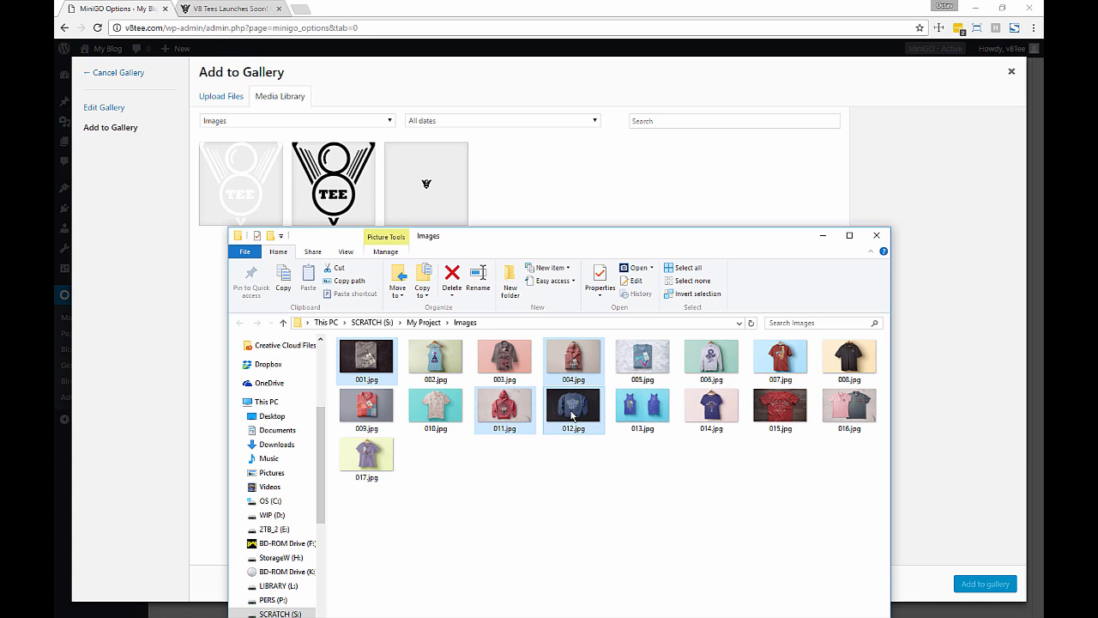
drag(572, 416, 545, 202)
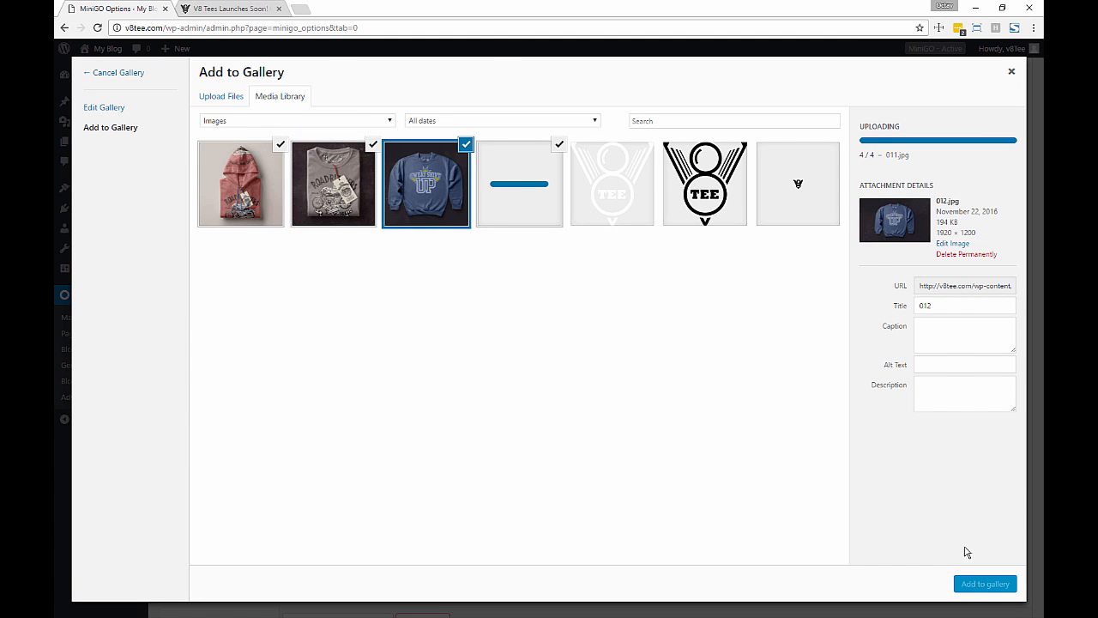
- Add the four uploaded images to the slideshow gallery, update the gallery and save the settings
click(968, 586)
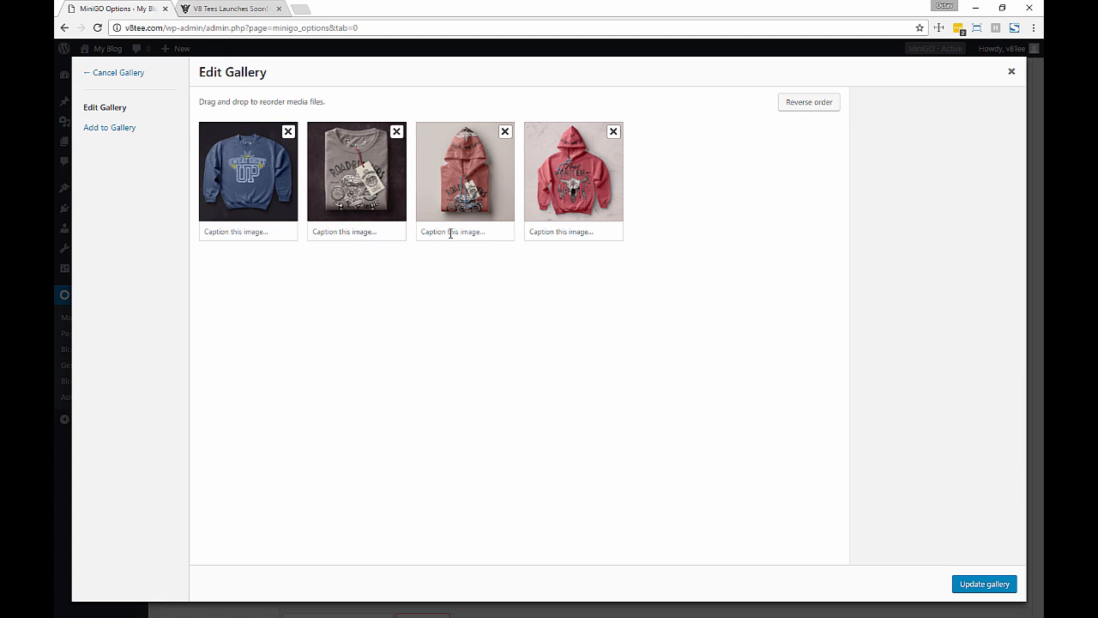
click(979, 586)
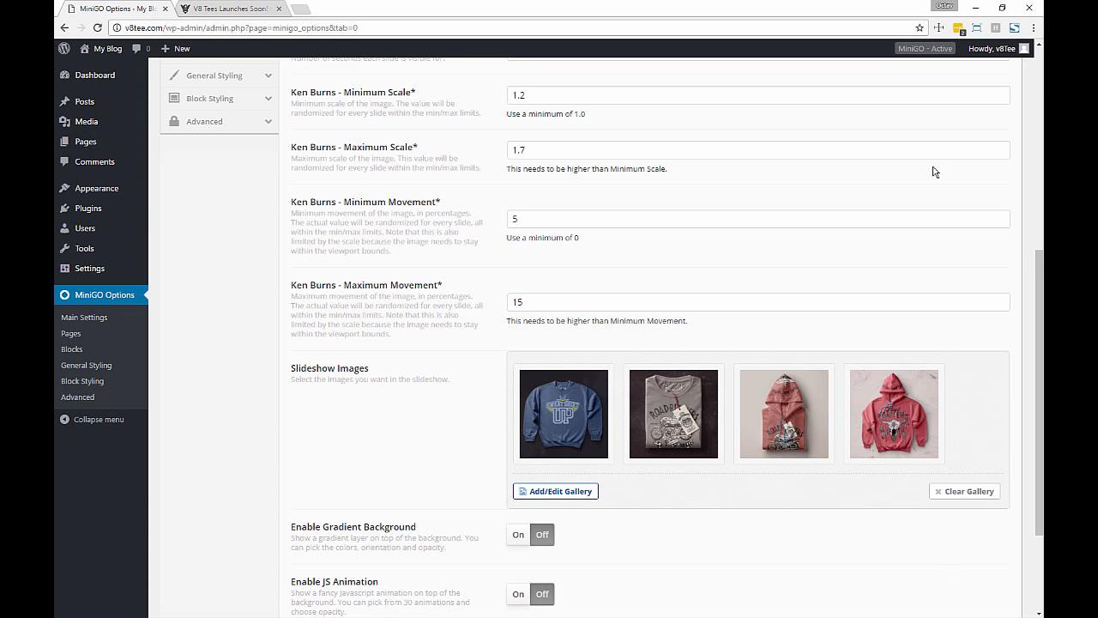
scroll(766, 429, down, 2)
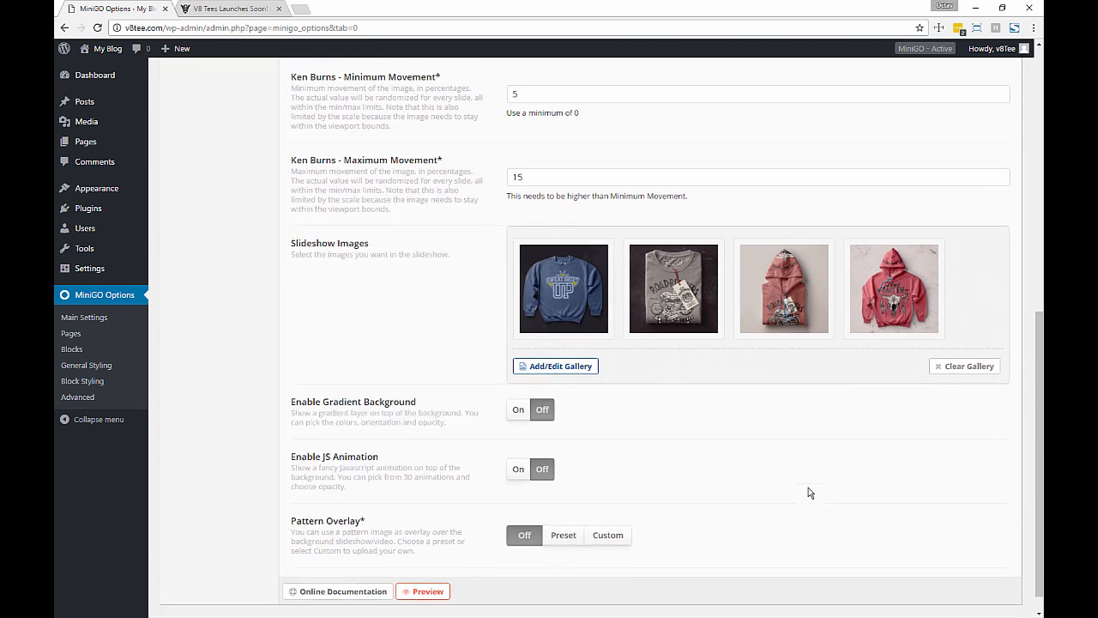
scroll(824, 532, up, 3)
click(864, 607)
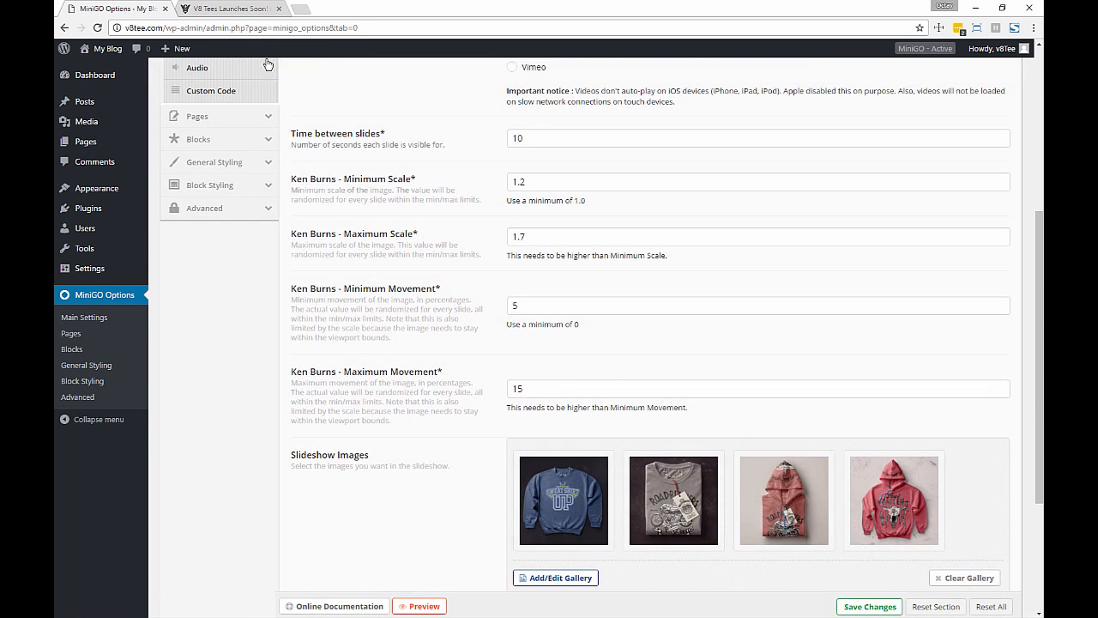
- Reload the site preview and watch the Ken Burns slideshow background
click(236, 9)
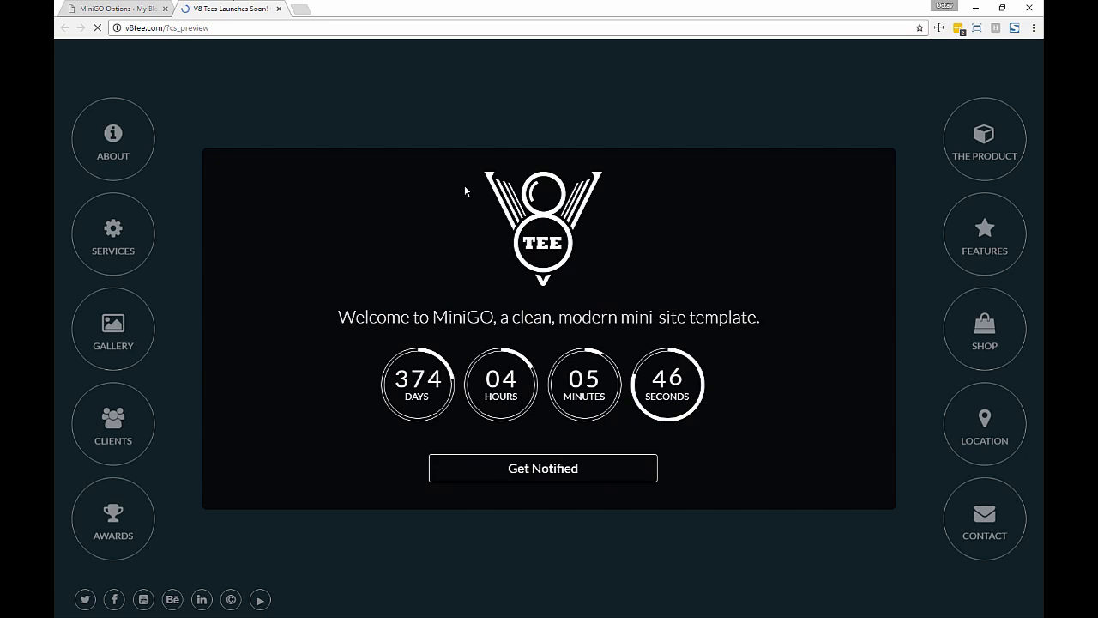
key(F5)
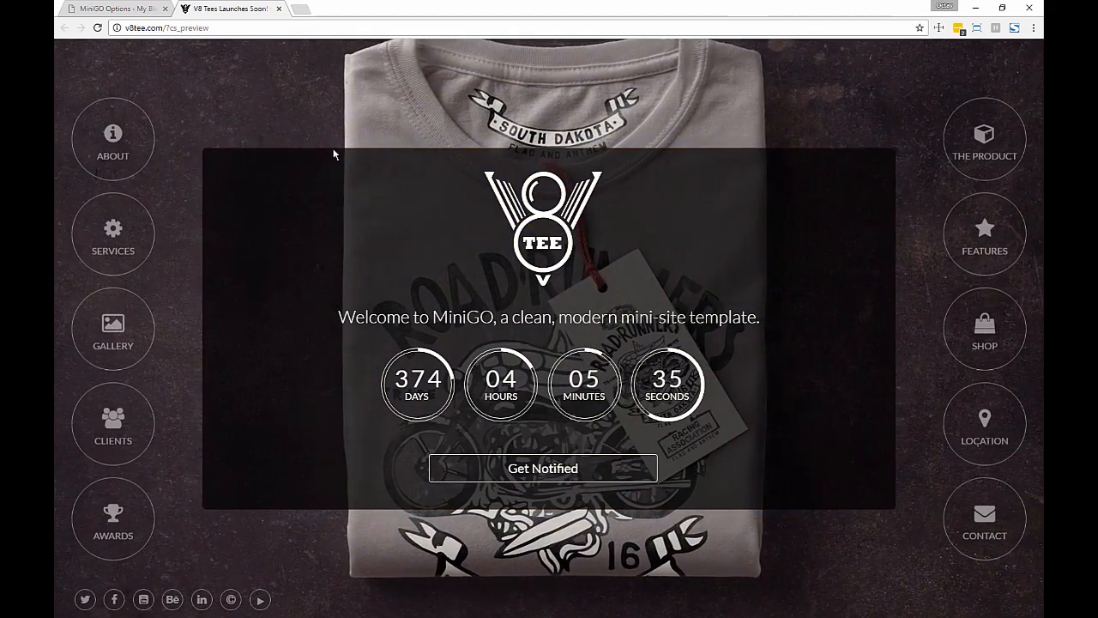
- Return to the MiniGO options, change the background type to Slideshow - Fade and save the changes
click(120, 9)
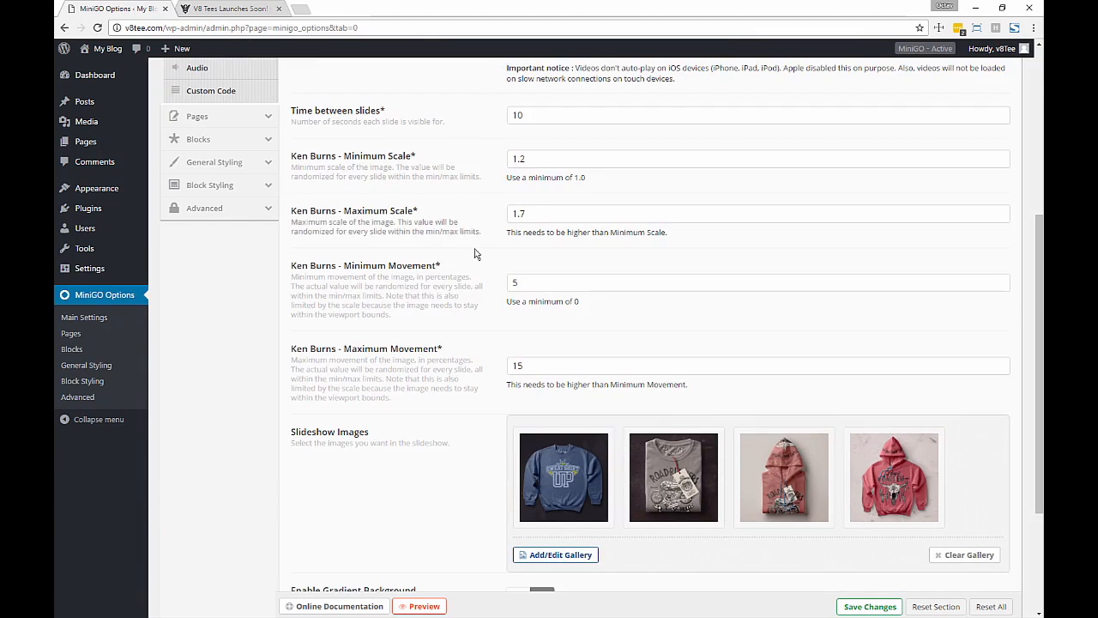
scroll(472, 284, up, 5)
click(553, 297)
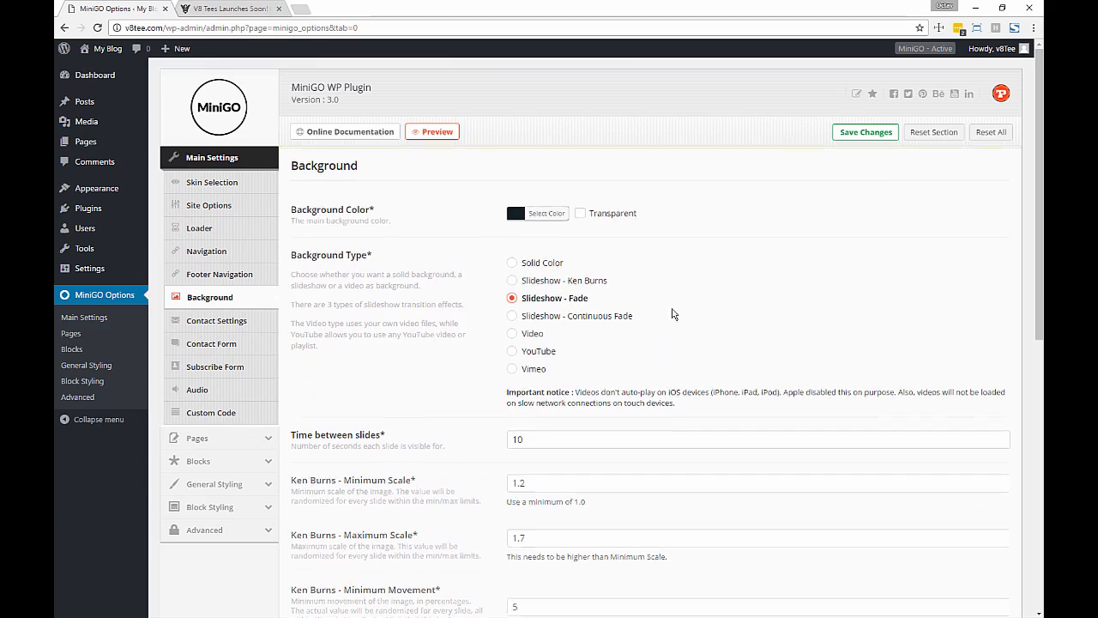
click(866, 133)
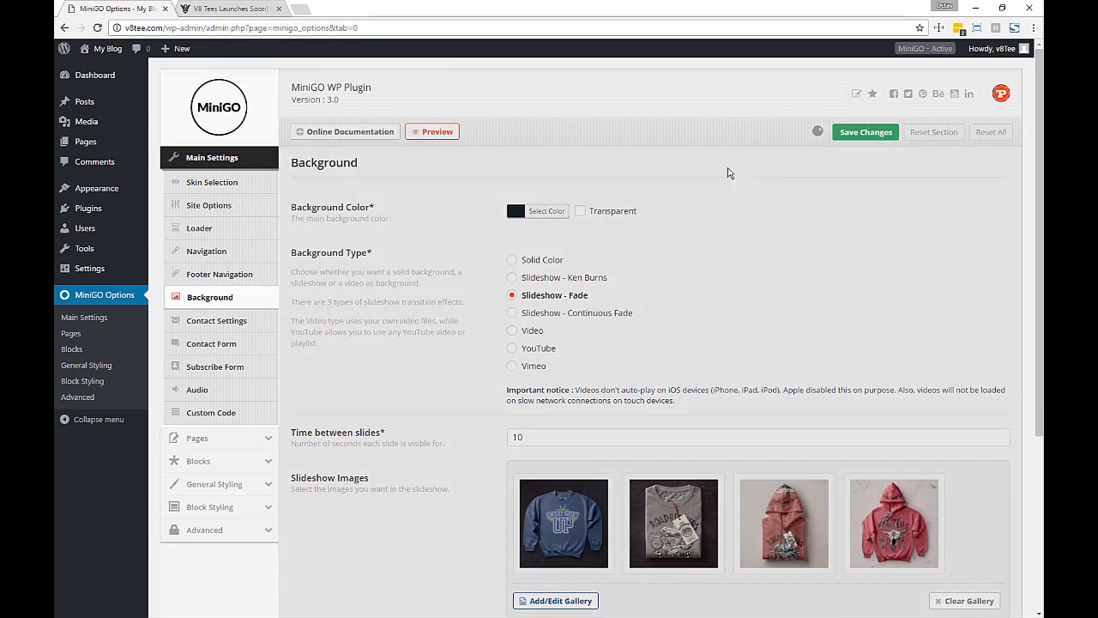
- Watch the Fade slideshow transition between background images in the site preview
click(205, 8)
click(120, 9)
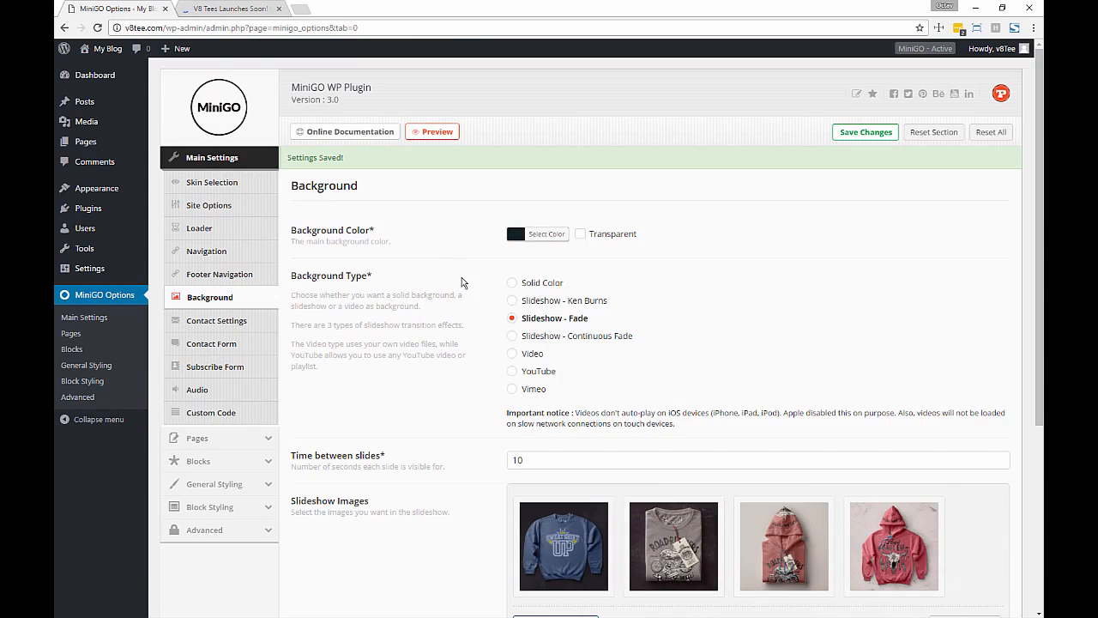
click(230, 10)
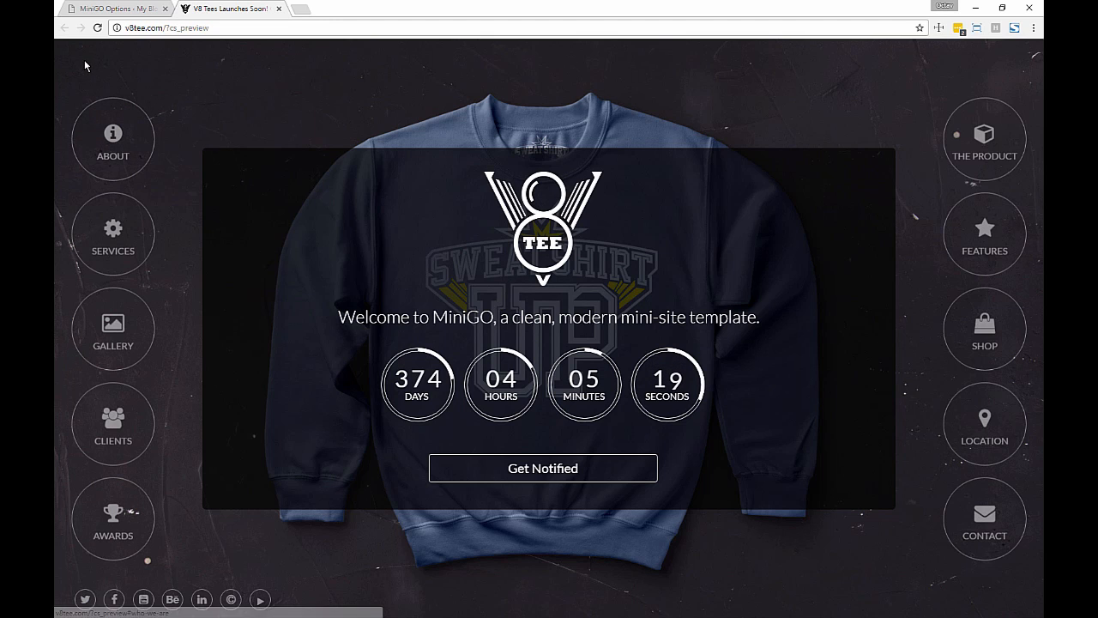
click(103, 11)
click(225, 9)
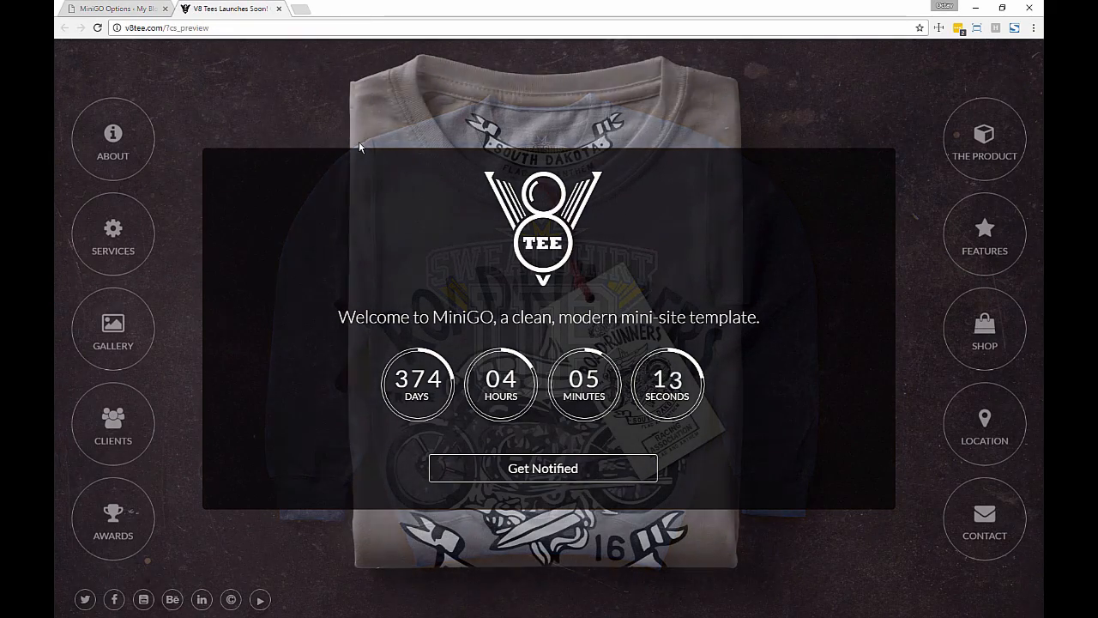
- Back in the MiniGO options, change the background type to Slideshow - Continuous Fade and save the changes
click(140, 12)
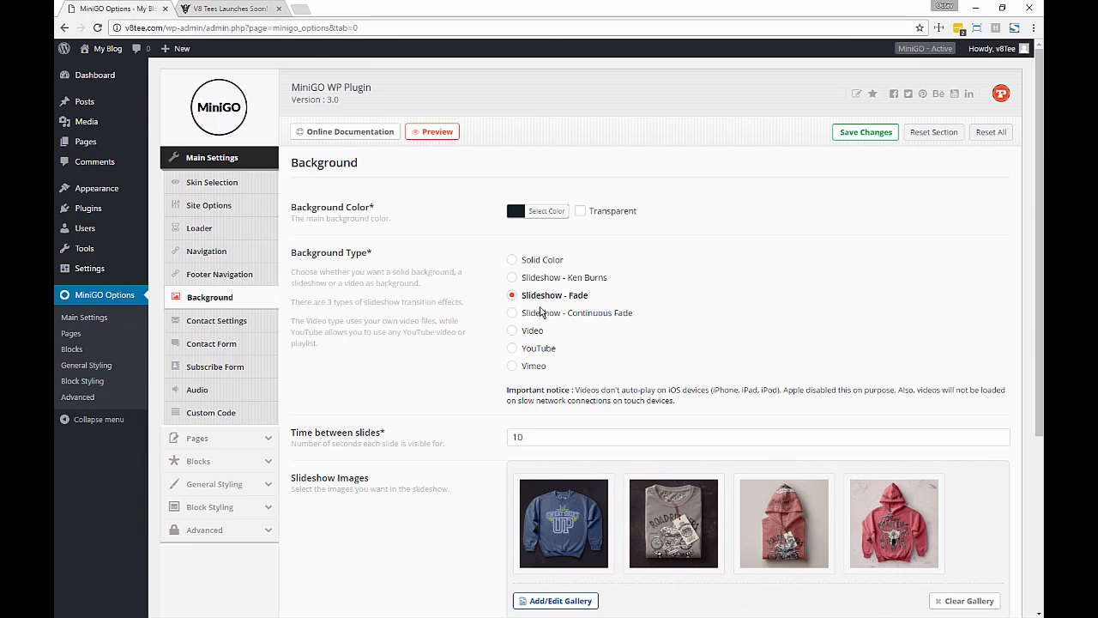
click(525, 316)
click(866, 132)
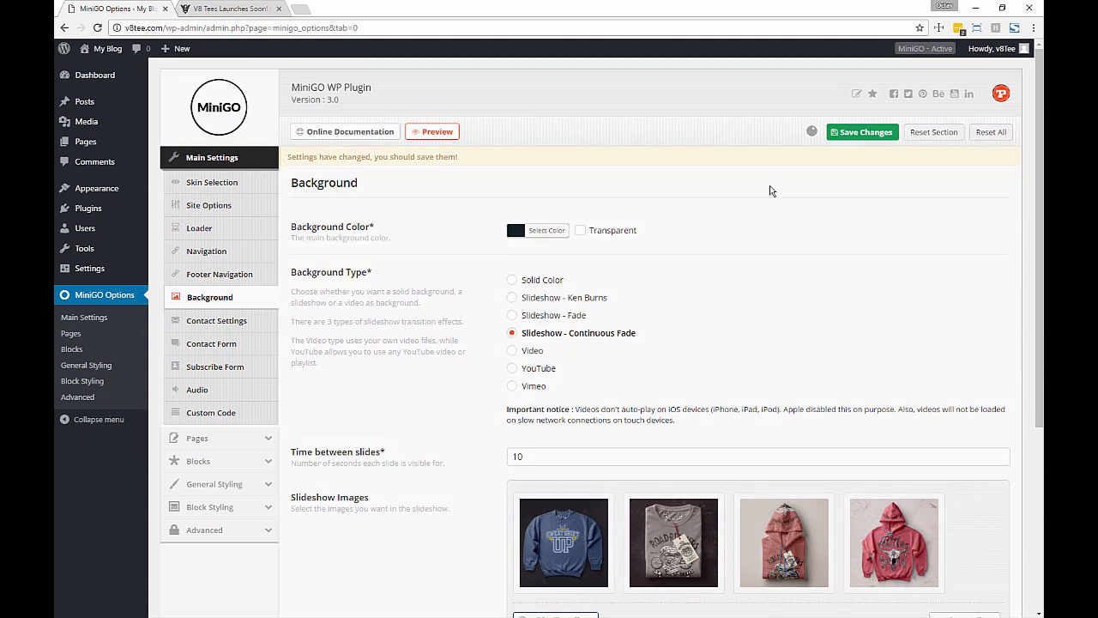
- Reload the site preview to watch the Continuous Fade slideshow, and return to the MiniGO options
click(226, 12)
key(F5)
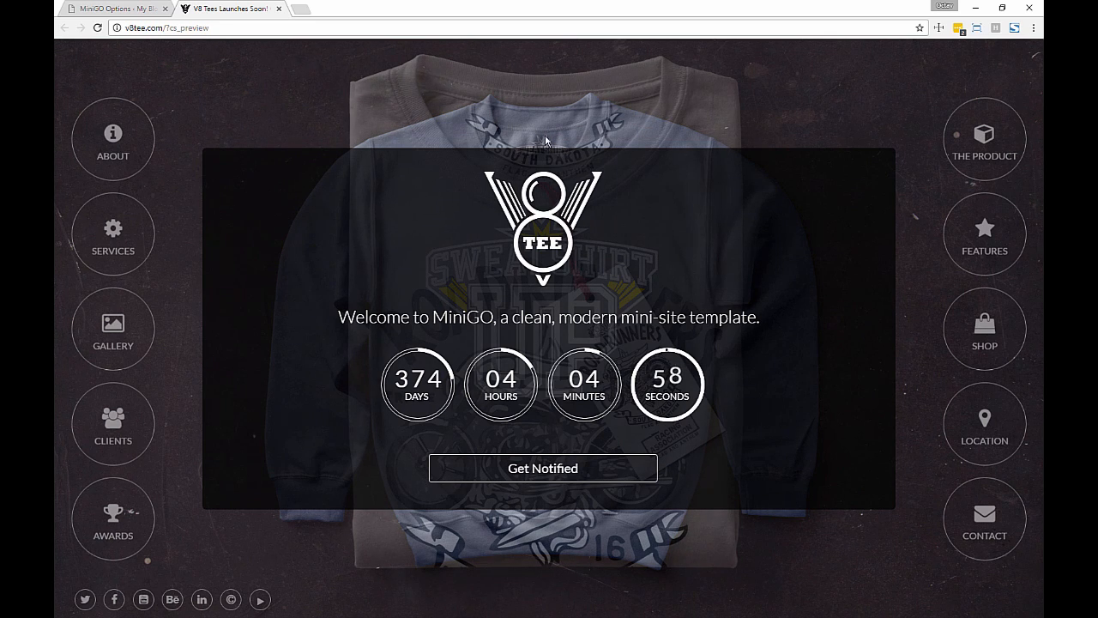
click(103, 12)
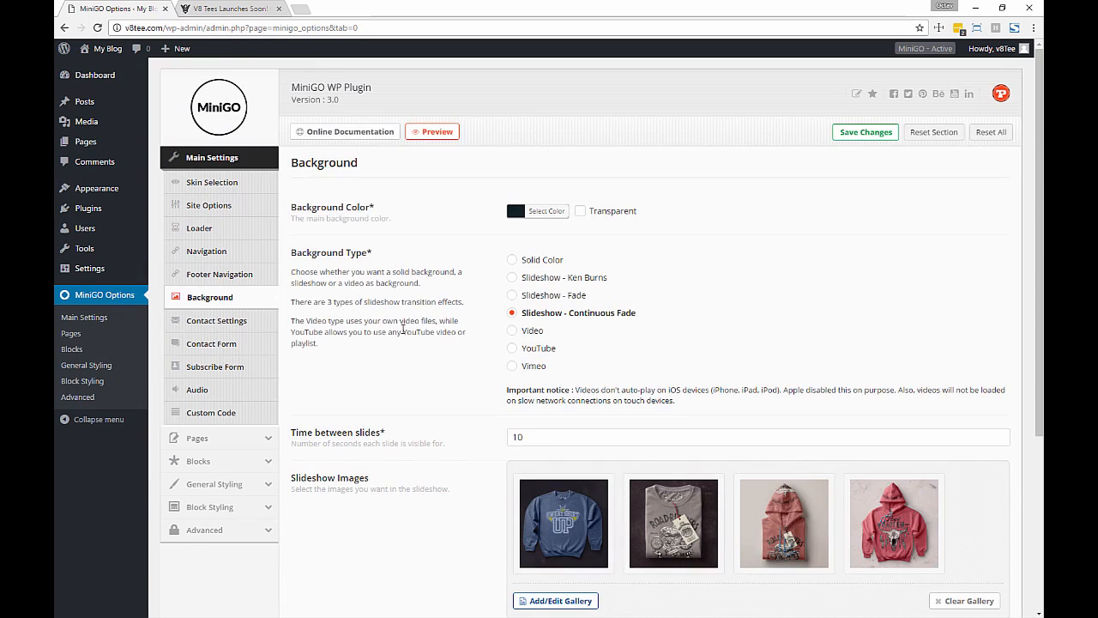
- In the slideshow gallery, move the gray T-shirt first and the folded red hoodie second, and remove the folded hoodie and blue sweatshirt
scroll(557, 485, down, 3)
click(557, 483)
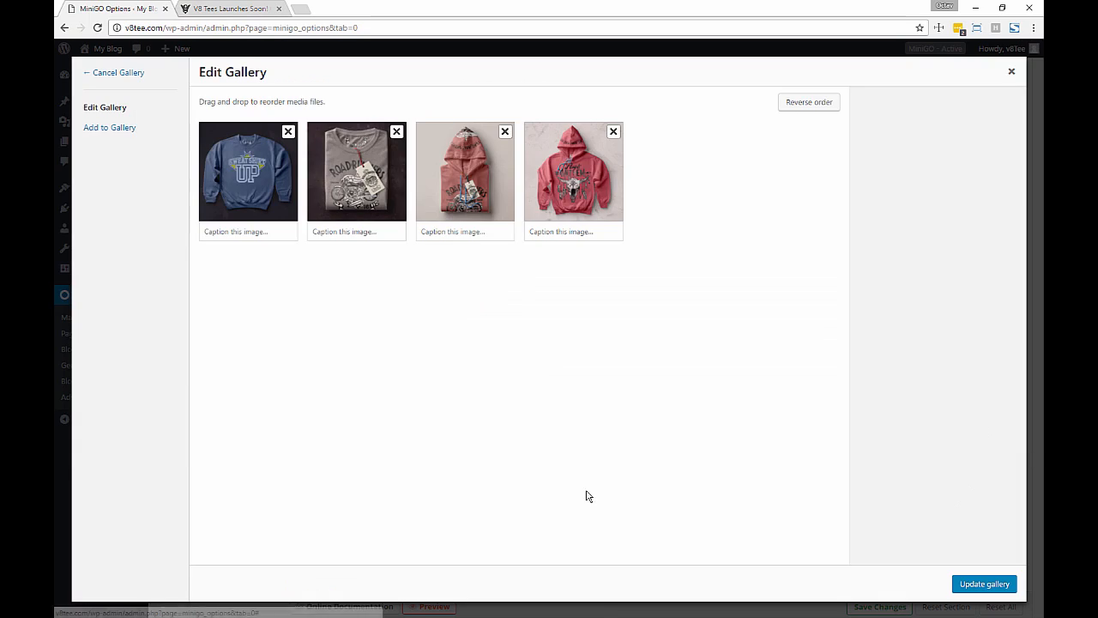
drag(369, 165, 262, 169)
drag(424, 180, 379, 180)
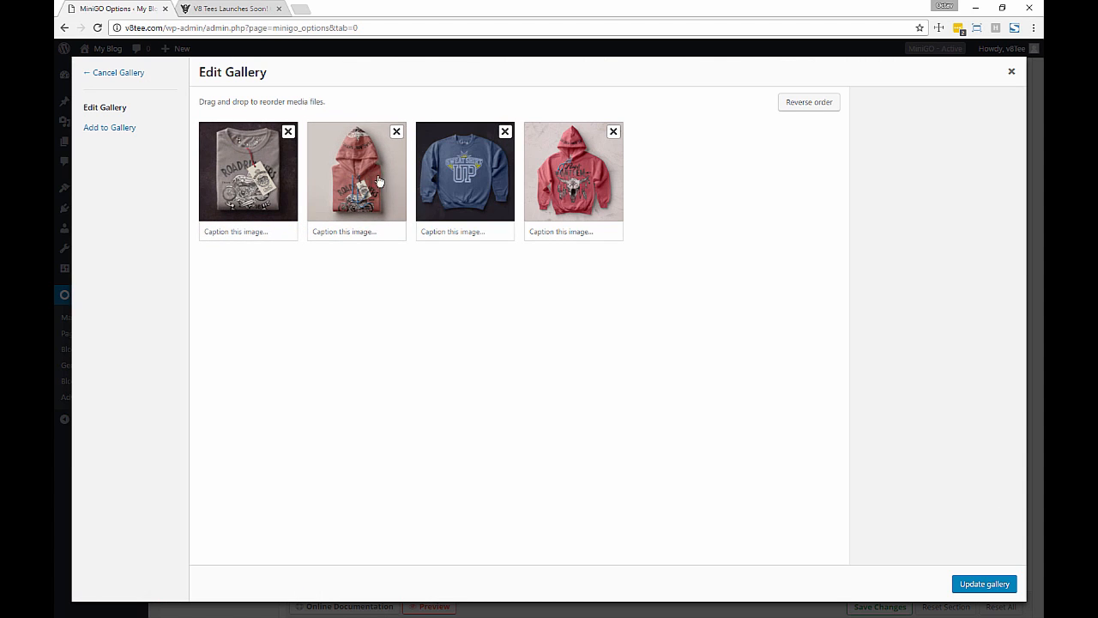
click(397, 133)
click(397, 133)
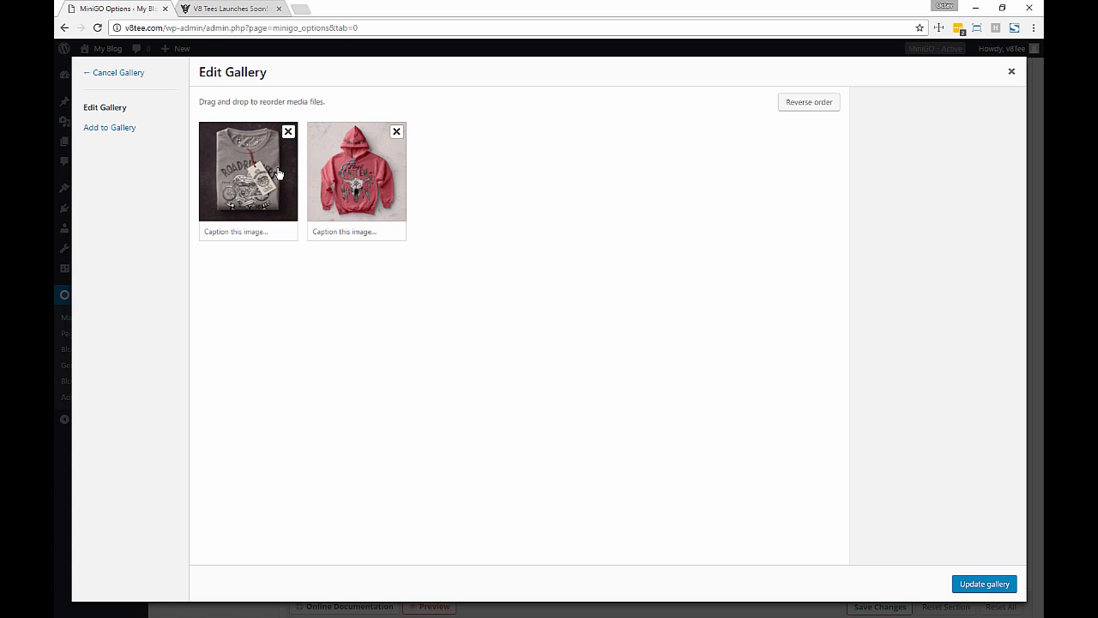
- Remove the red hoodie from the slideshow gallery so only the gray T-shirt remains, update the gallery, and save the changes
click(398, 133)
click(979, 582)
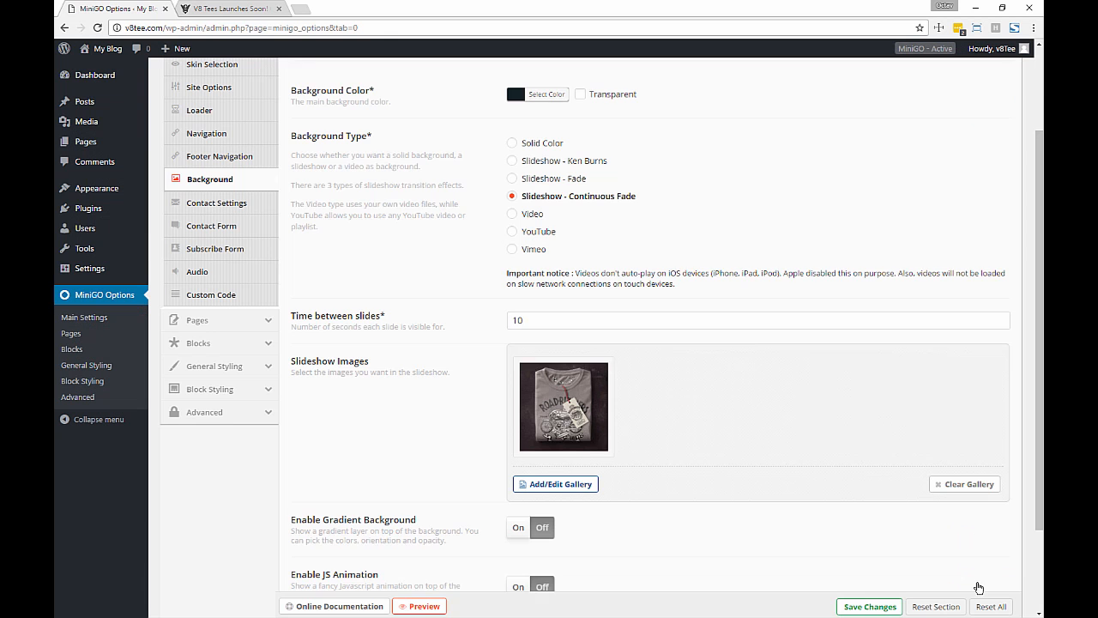
scroll(875, 192, up, 2)
click(866, 131)
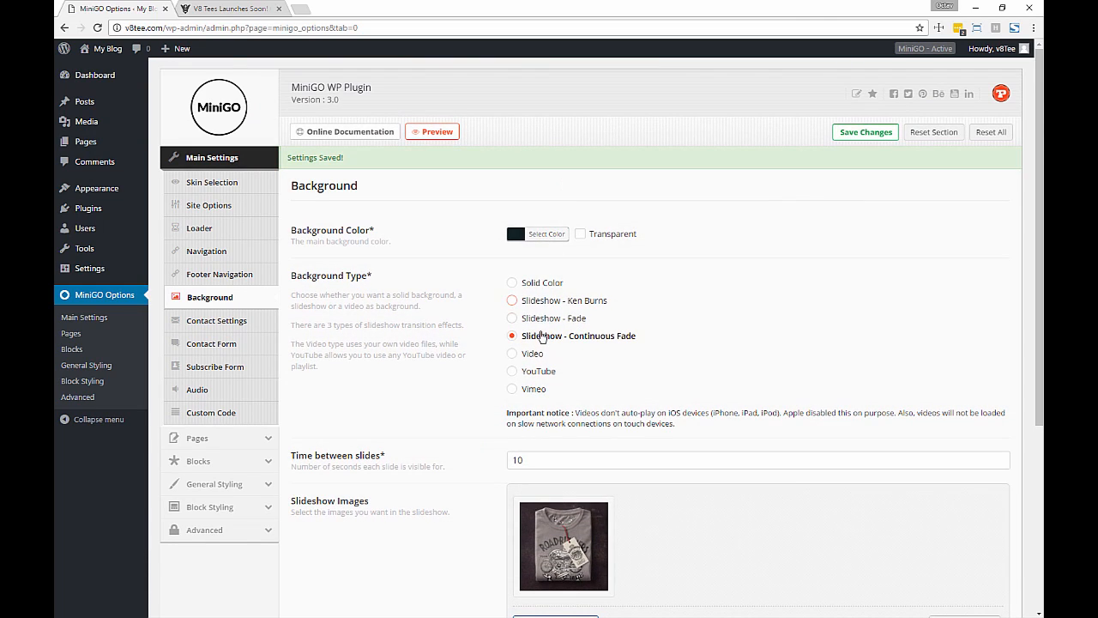
- Reload the site preview, open the Services and Location pages to check the single-image background, and return to the MiniGO options
click(233, 10)
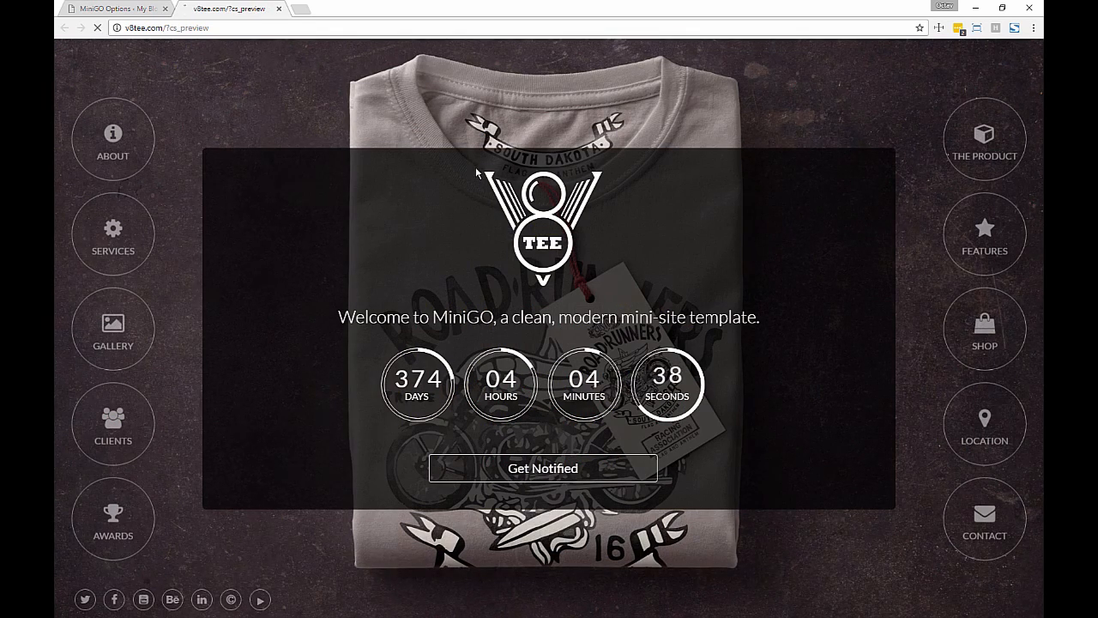
key(F5)
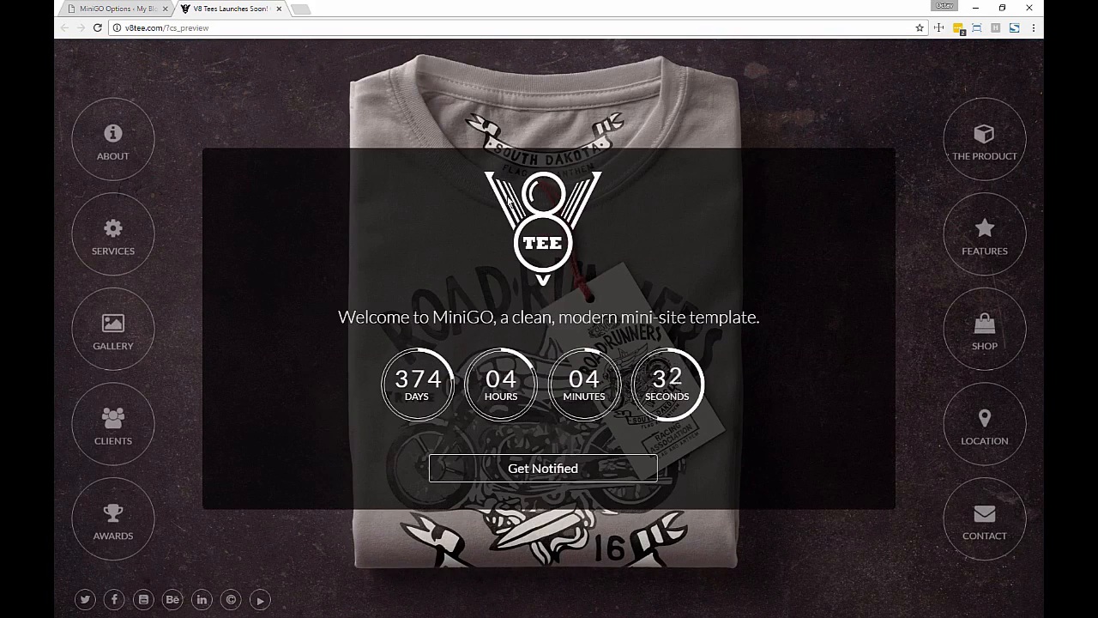
click(125, 246)
click(108, 321)
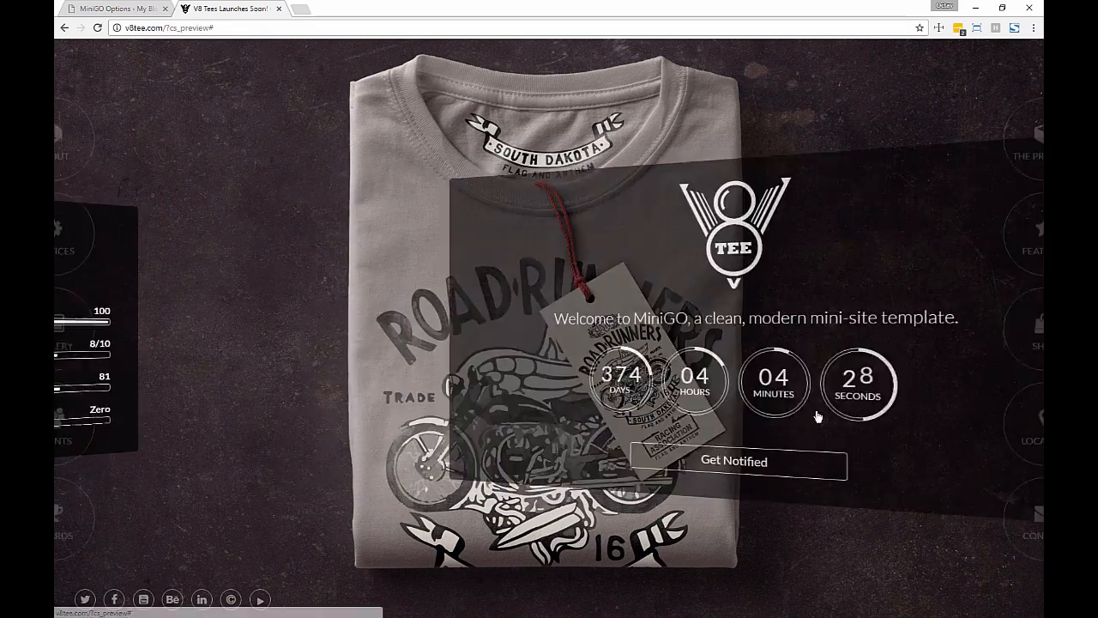
click(983, 424)
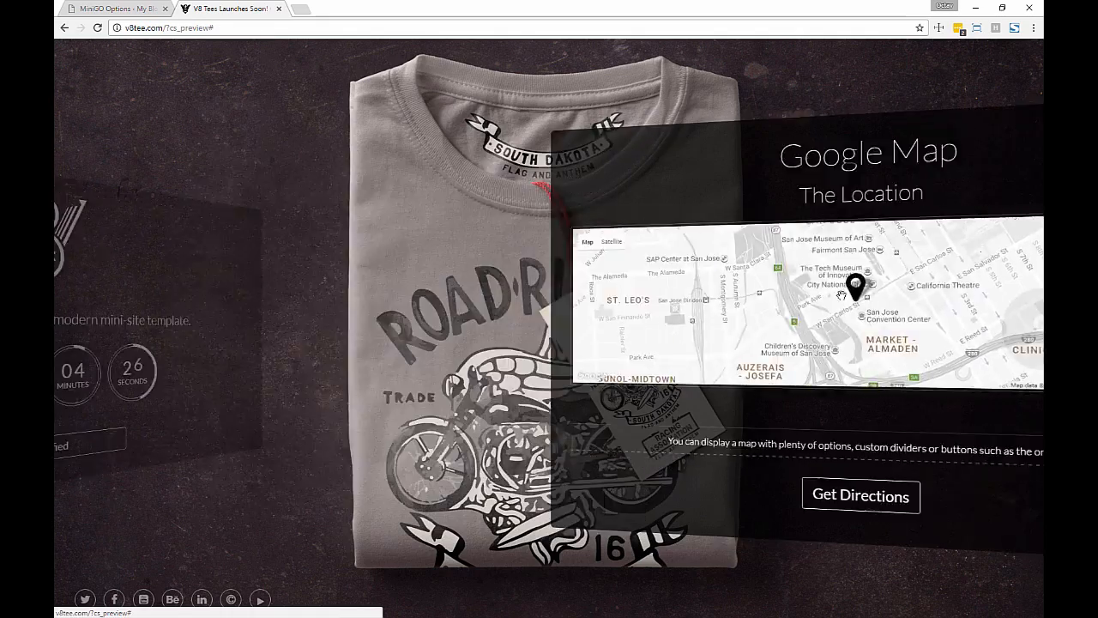
key(Escape)
click(116, 8)
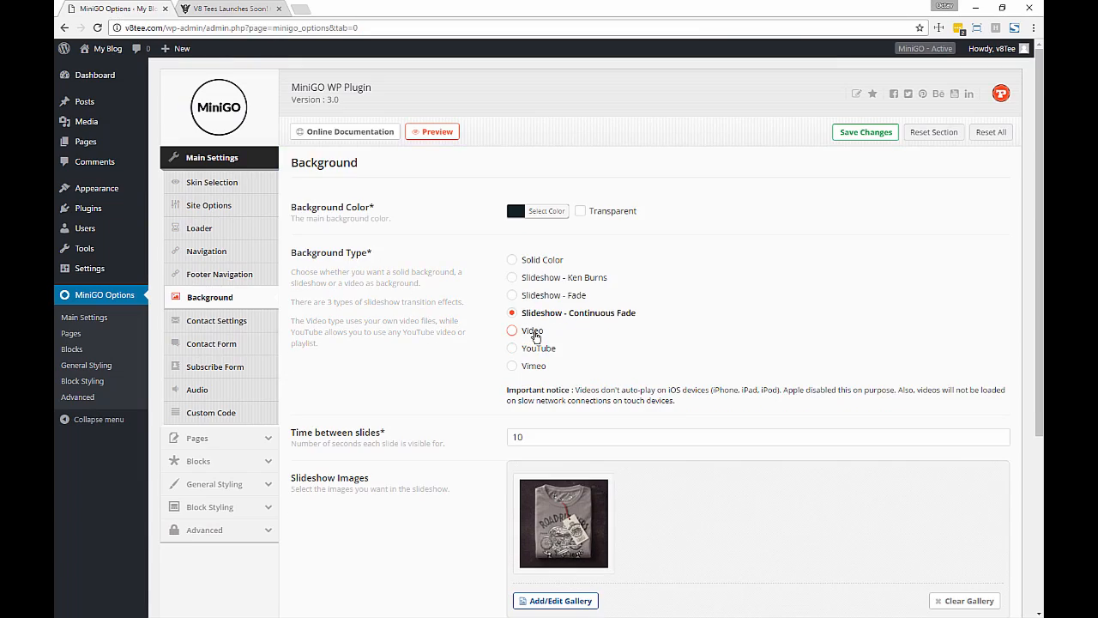
- Change the background type to Video and start uploading files from the computer for the Video Fallback Image
click(533, 332)
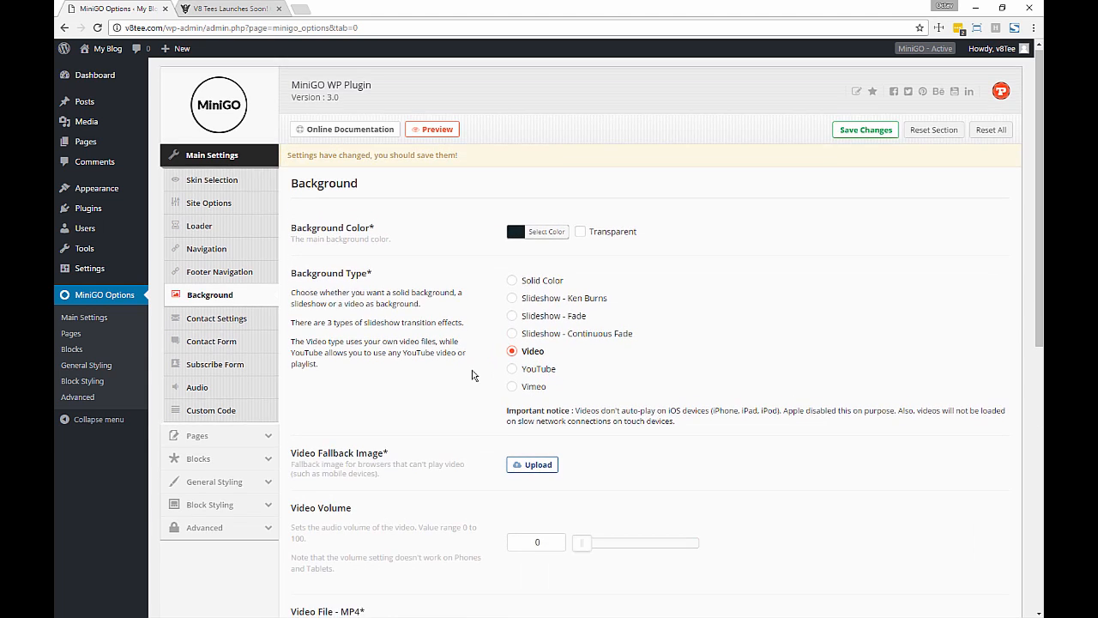
scroll(533, 331, down, 2)
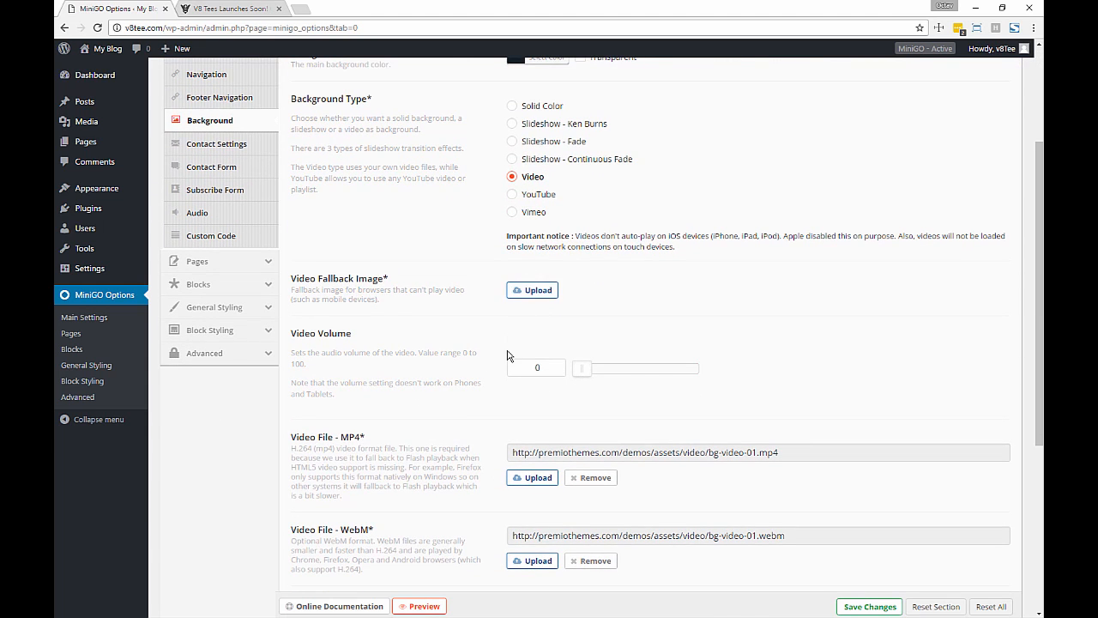
click(546, 292)
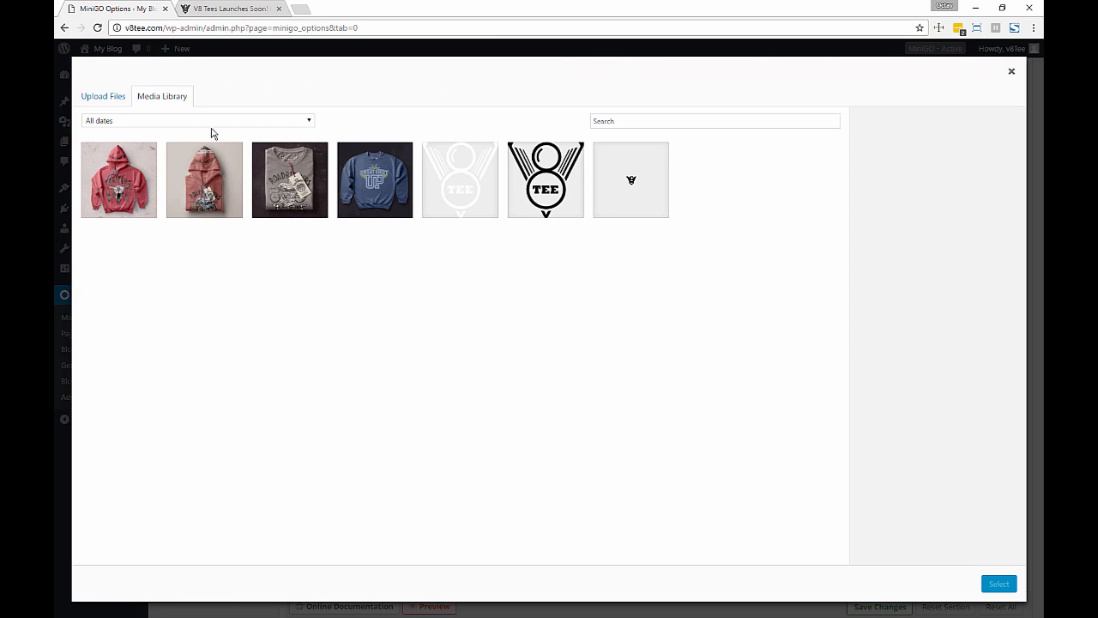
click(115, 98)
click(580, 319)
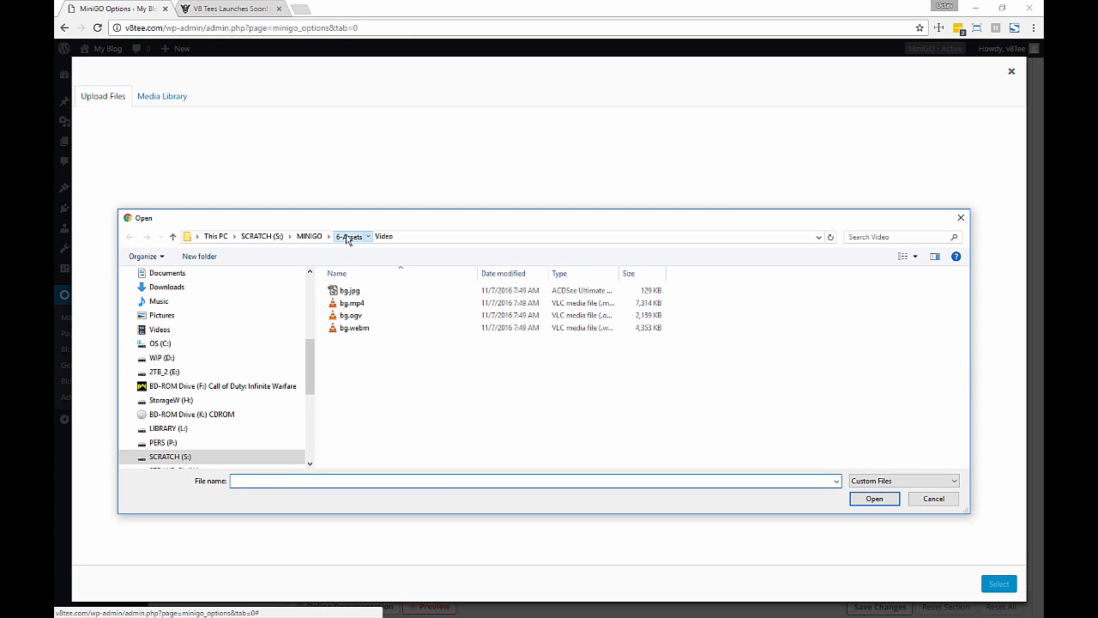
- Upload bg.jpg and bg.mp4 from the MINIGO 6-Assets Video folder and choose bg.jpg as the video fallback image
click(348, 237)
click(320, 238)
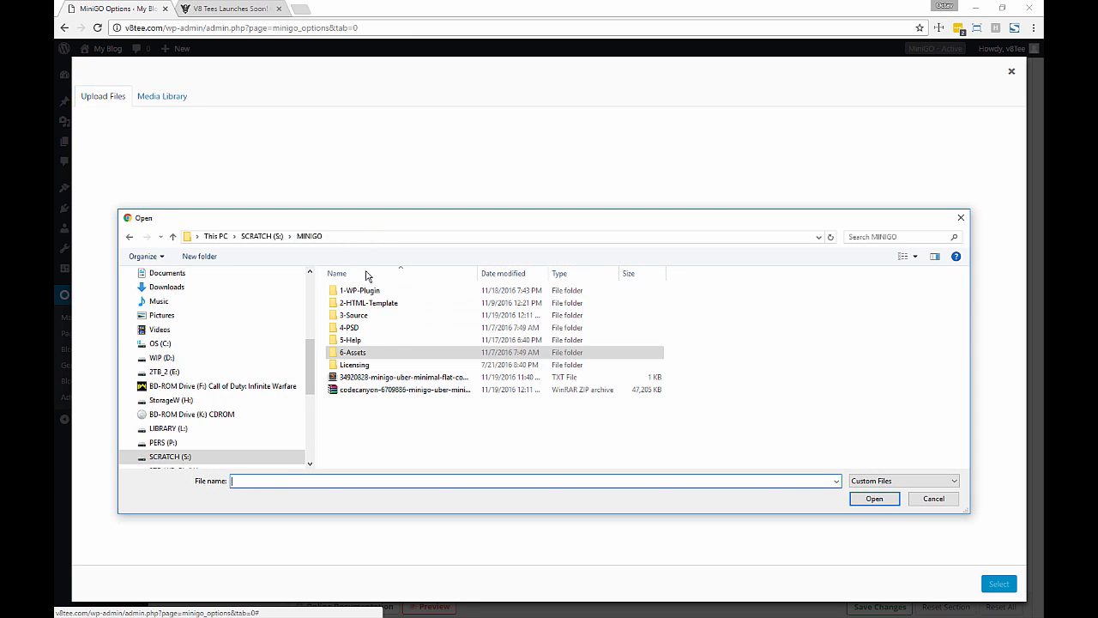
double_click(365, 353)
double_click(361, 315)
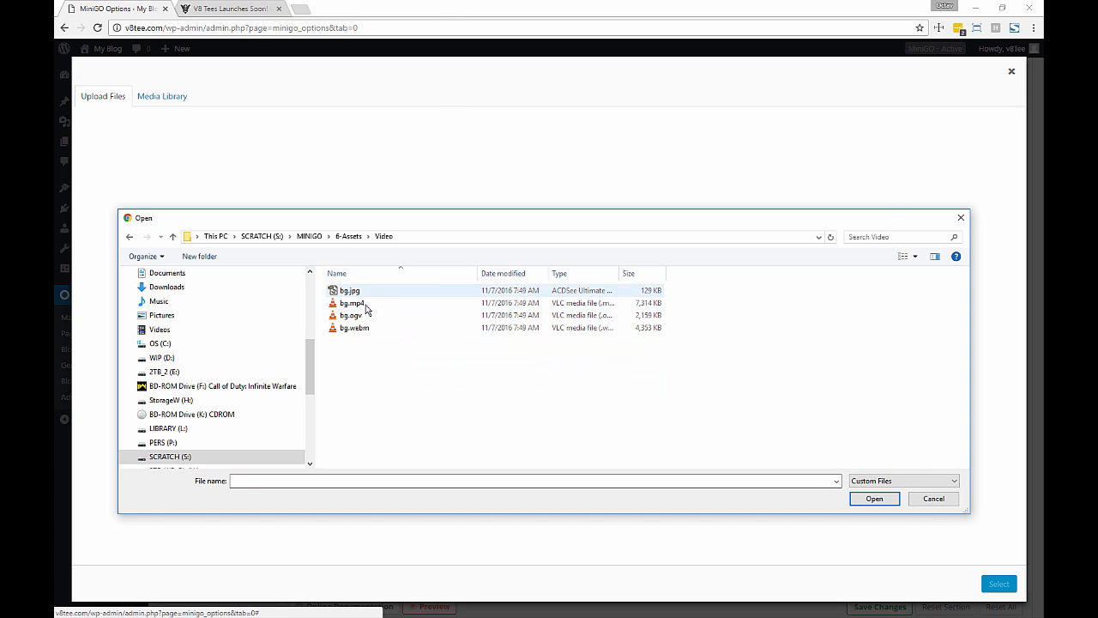
click(351, 295)
ctrl+click(360, 306)
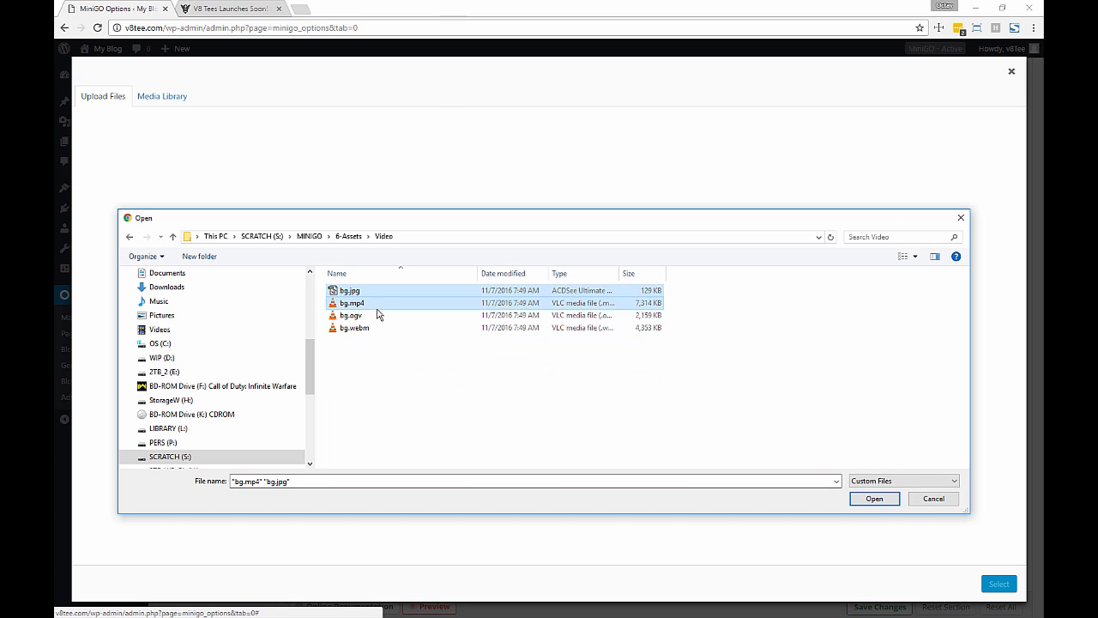
click(892, 500)
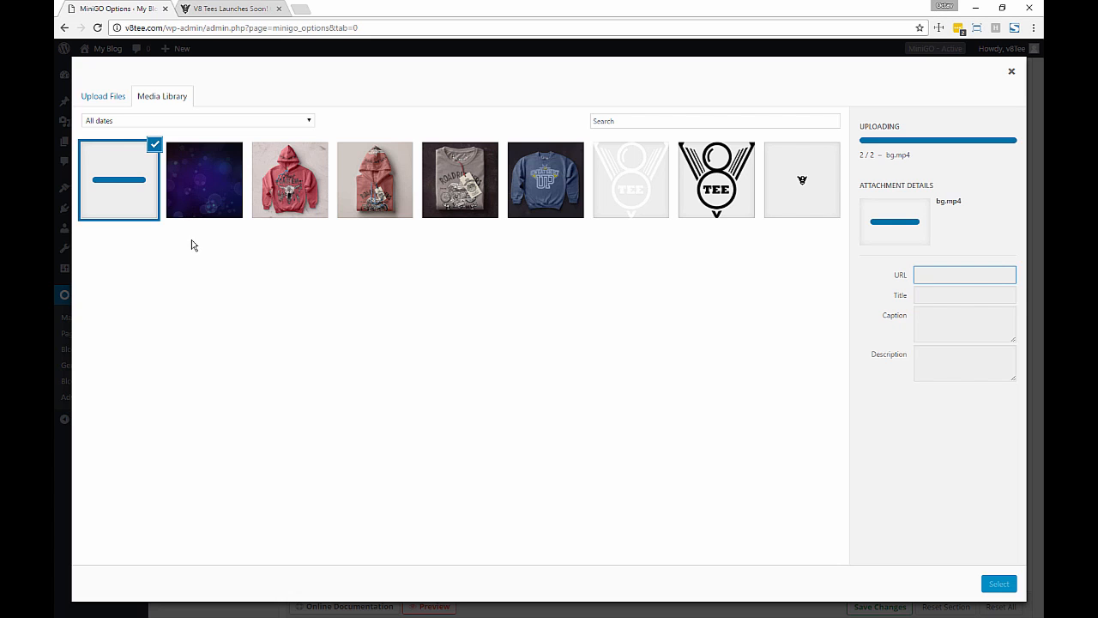
click(204, 205)
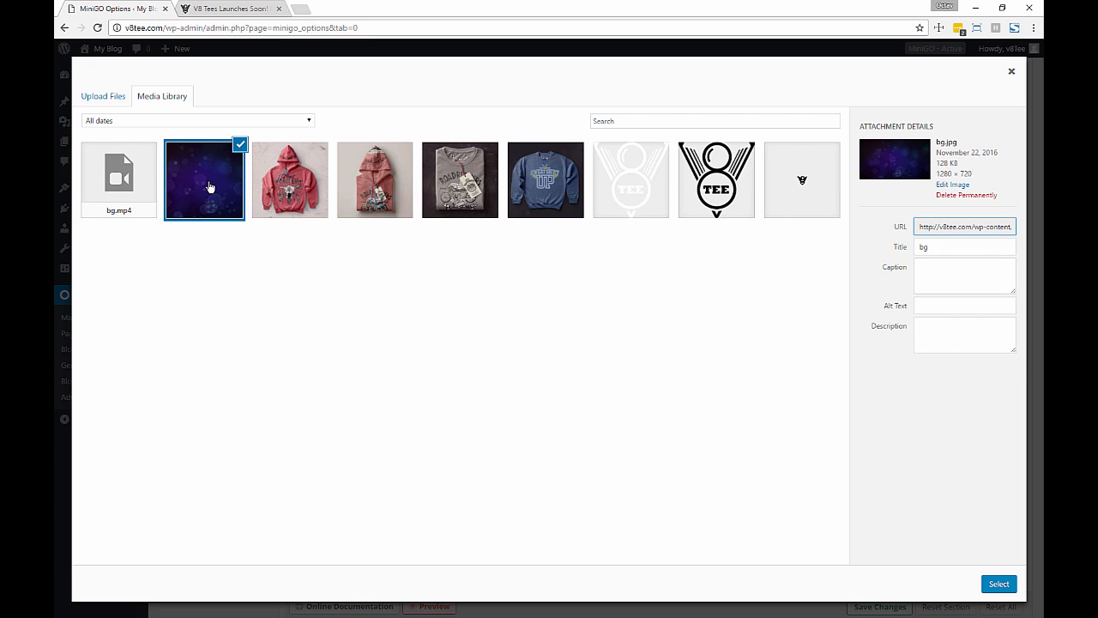
click(999, 585)
- Remove the preset WebM, OGG and MP4 background video files
scroll(515, 421, down, 1)
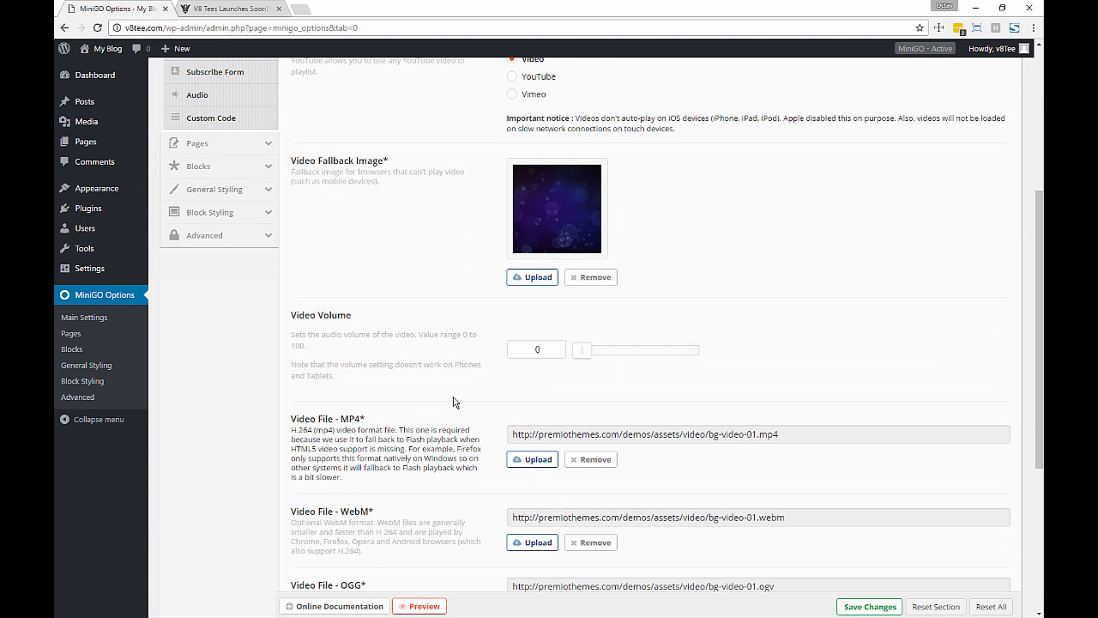
scroll(509, 384, down, 1)
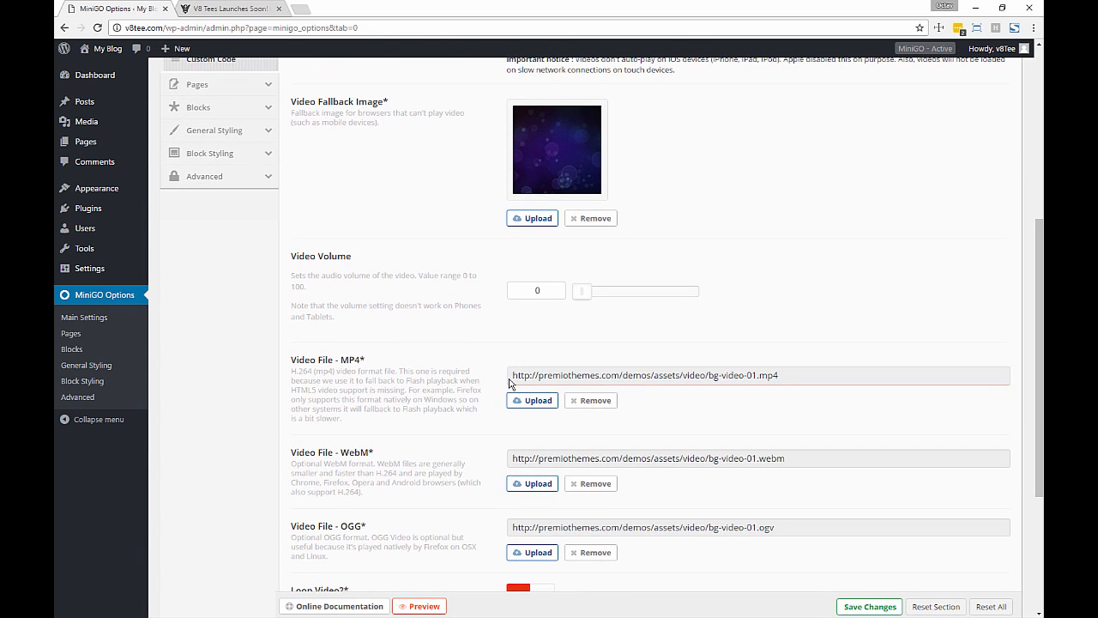
scroll(582, 425, down, 1)
click(591, 424)
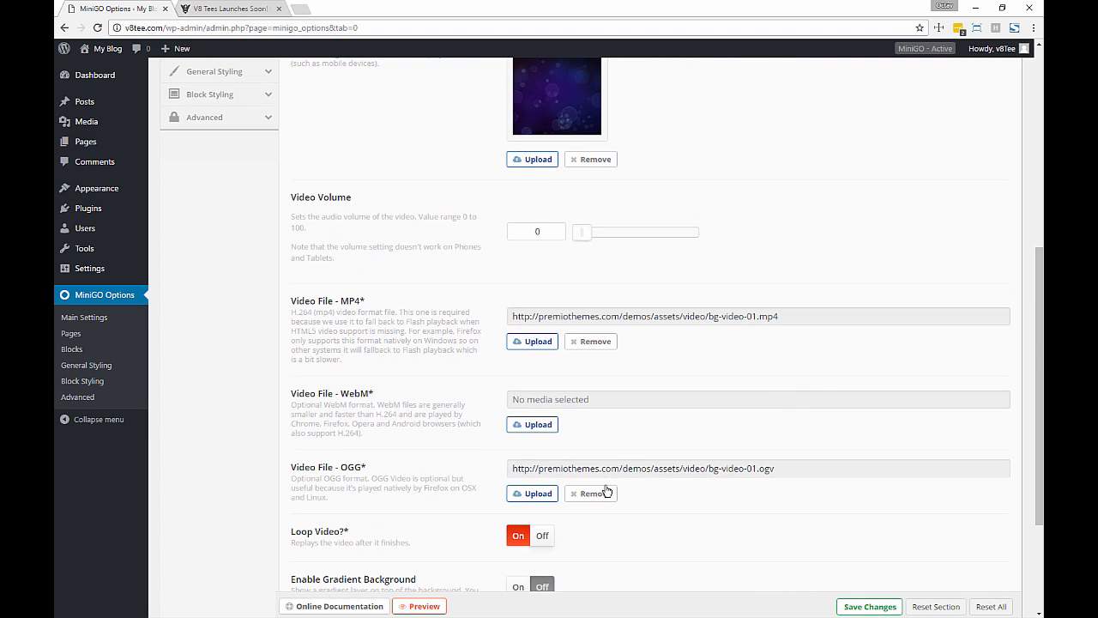
click(593, 493)
click(591, 342)
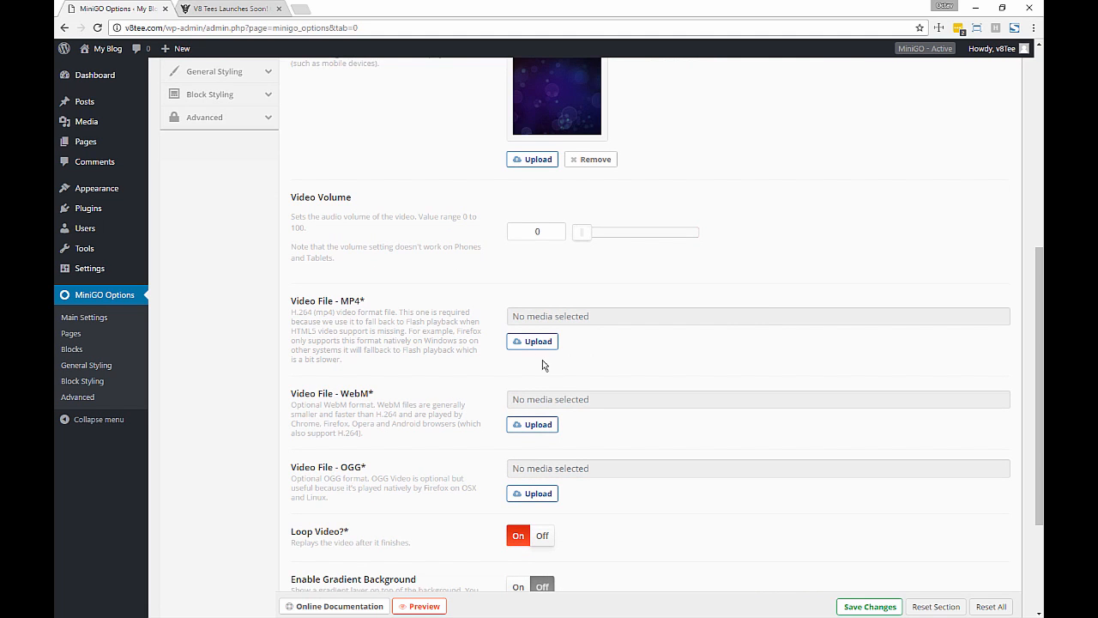
- Choose the uploaded bg.mp4 from the media library as the MP4 video file and review the remaining video options
click(534, 342)
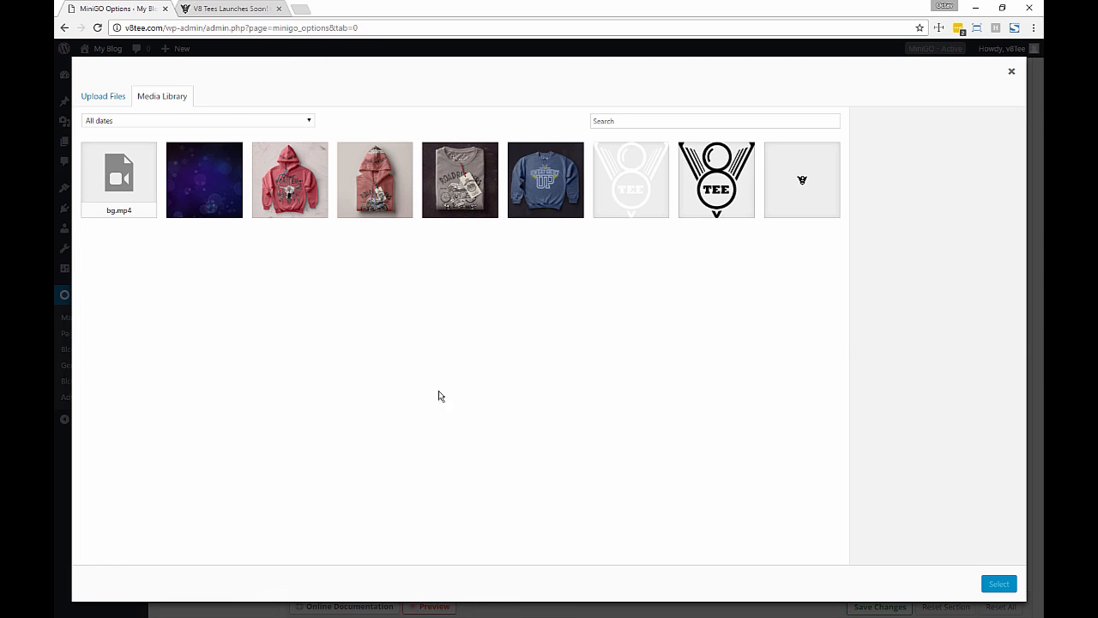
click(116, 197)
click(995, 583)
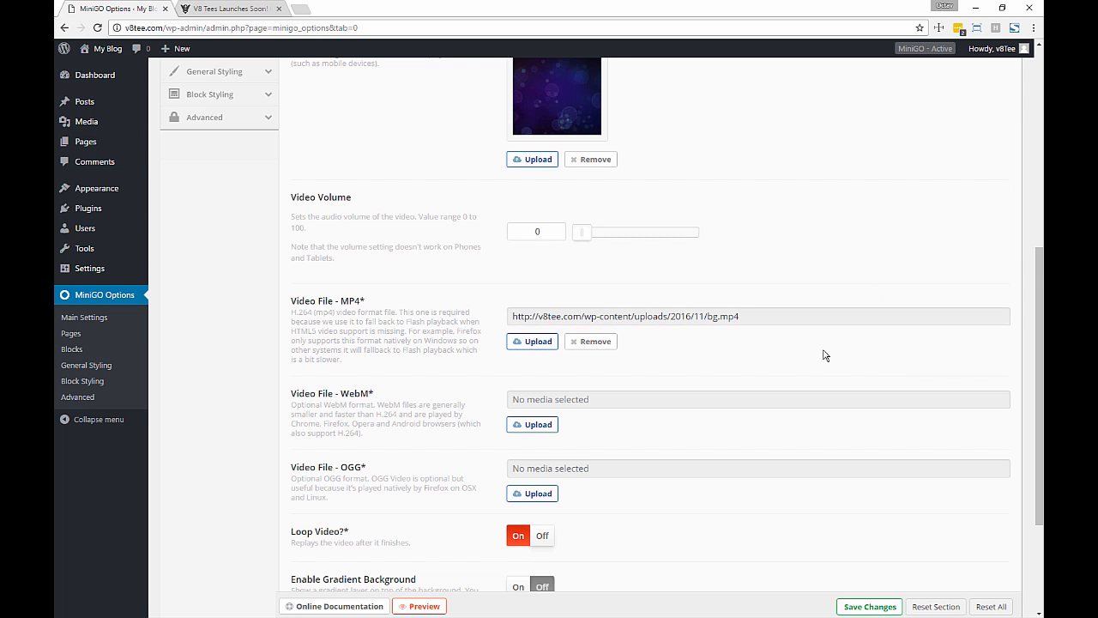
scroll(805, 381, down, 1)
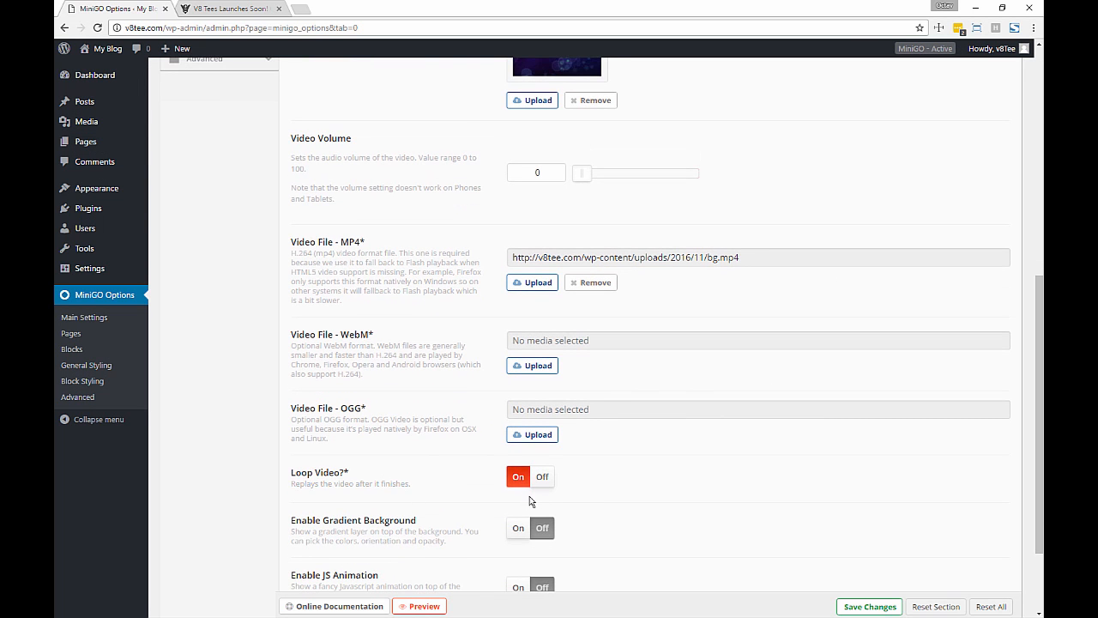
scroll(712, 508, down, 1)
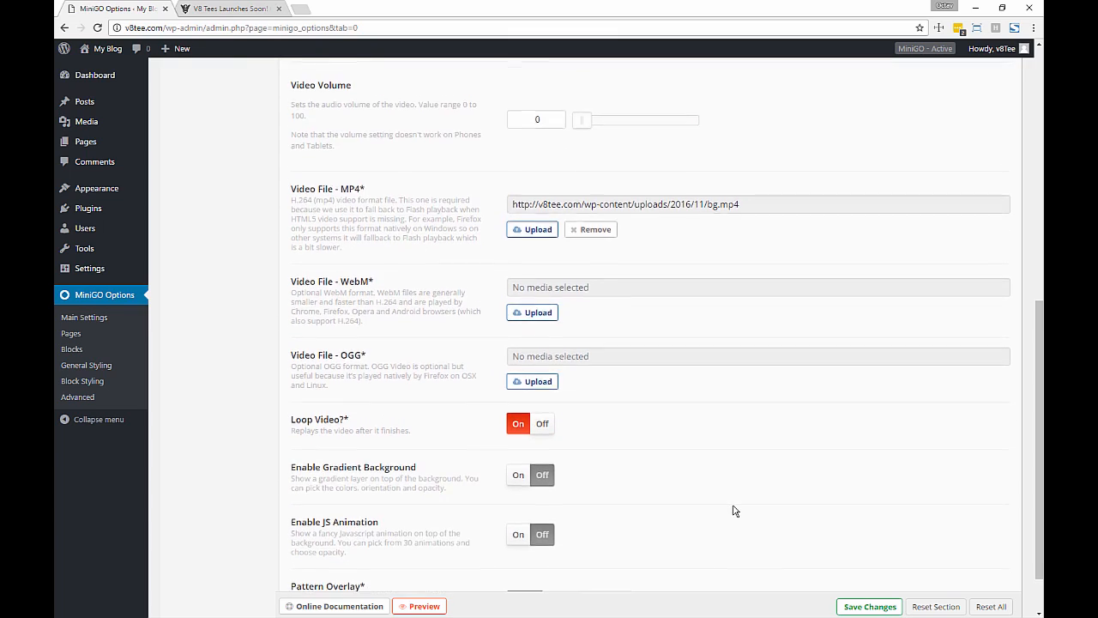
- Save the video background settings, check the video in the site preview, and return to the MiniGO options
scroll(735, 511, up, 9)
click(854, 137)
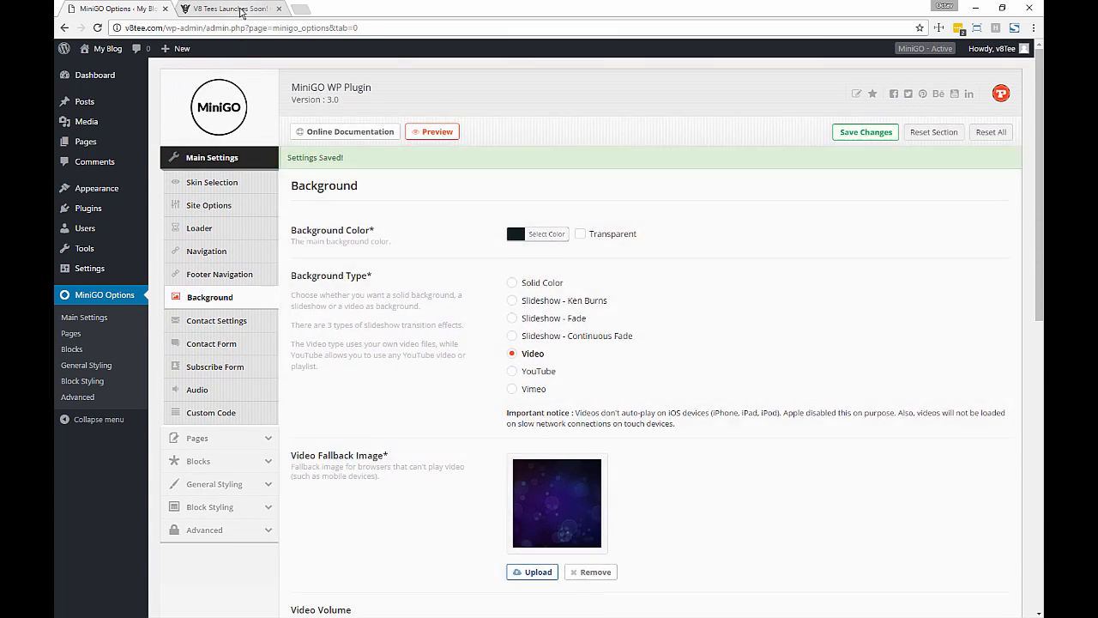
click(433, 131)
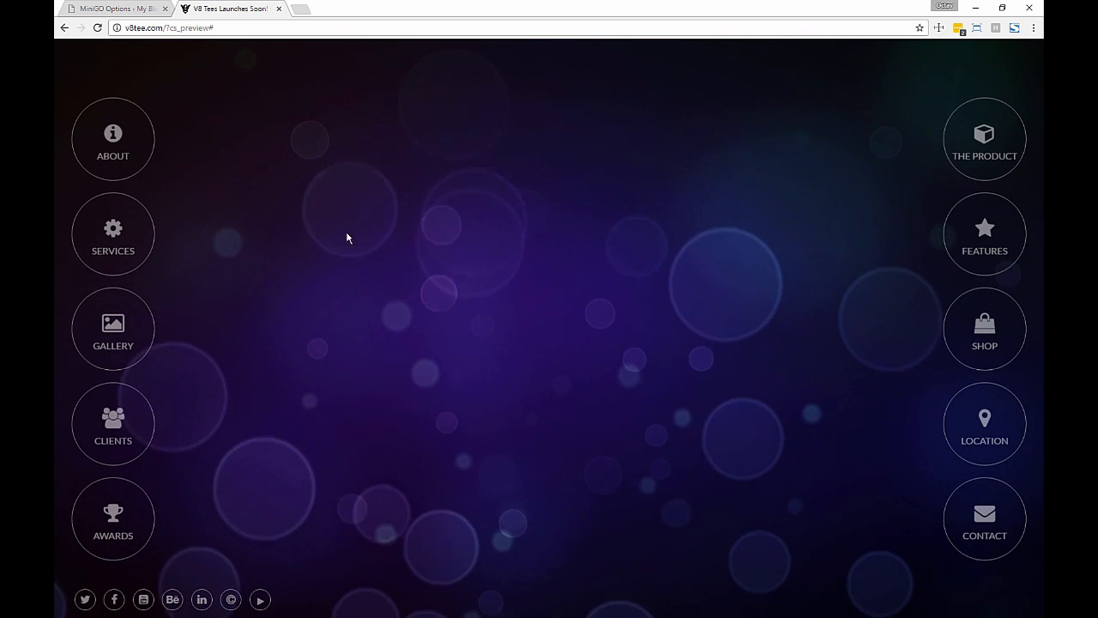
click(128, 14)
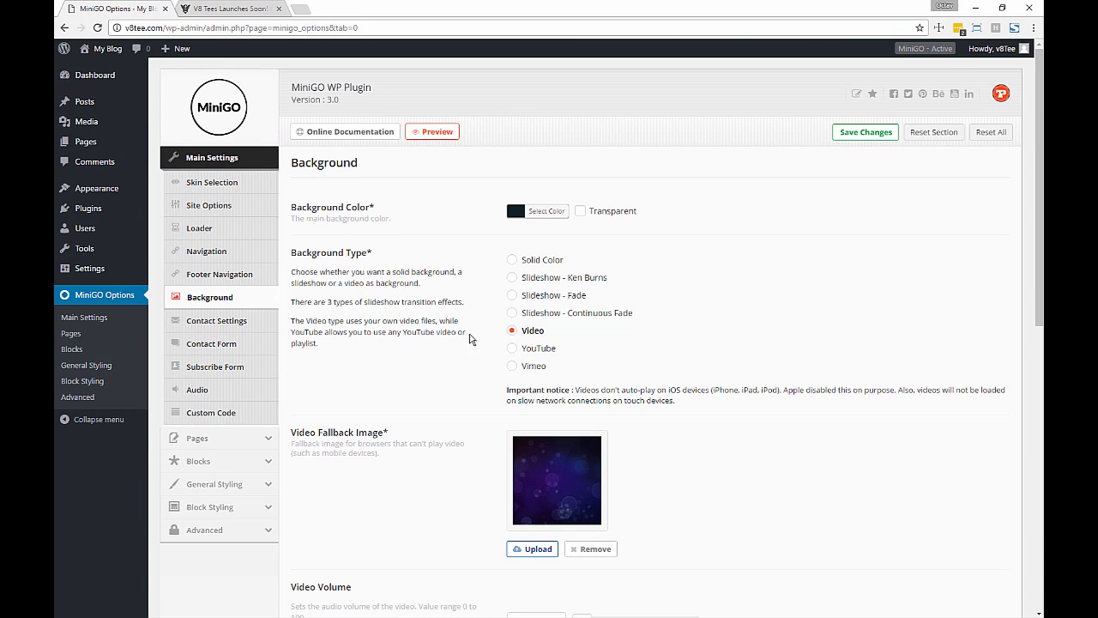
- Change the background type to YouTube and save the changes
click(552, 352)
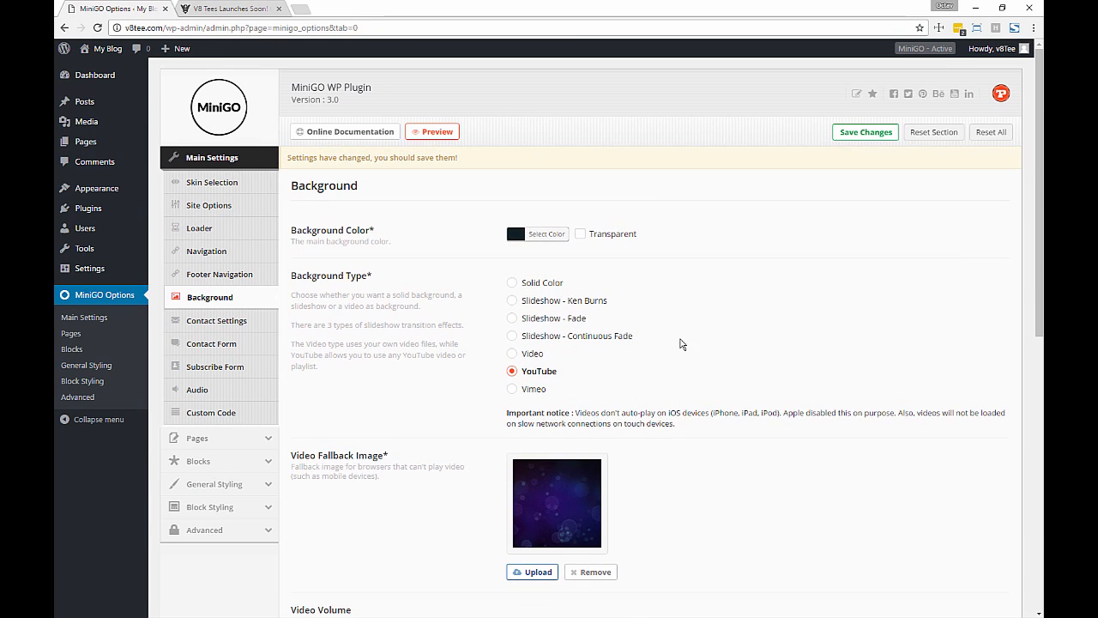
scroll(682, 340, down, 1)
scroll(742, 247, up, 1)
click(866, 131)
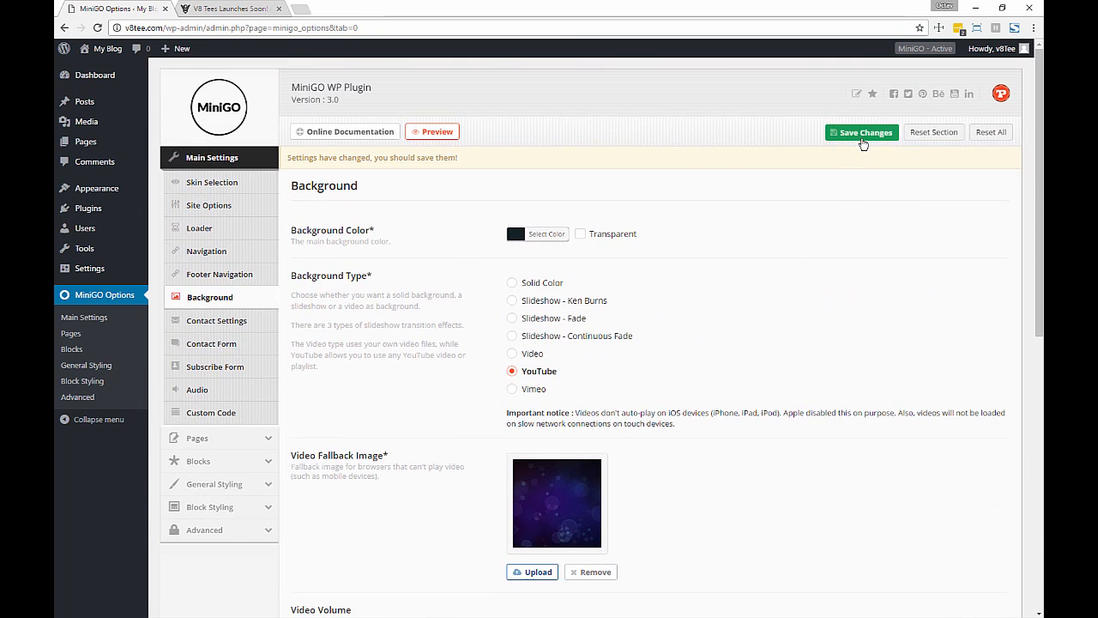
scroll(652, 369, down, 3)
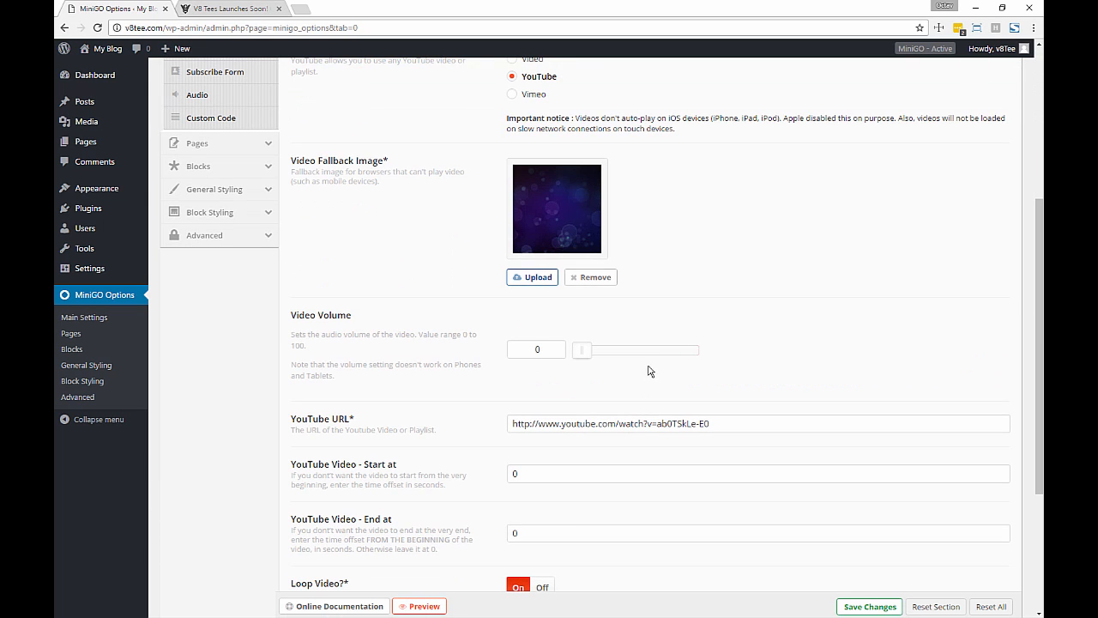
click(595, 278)
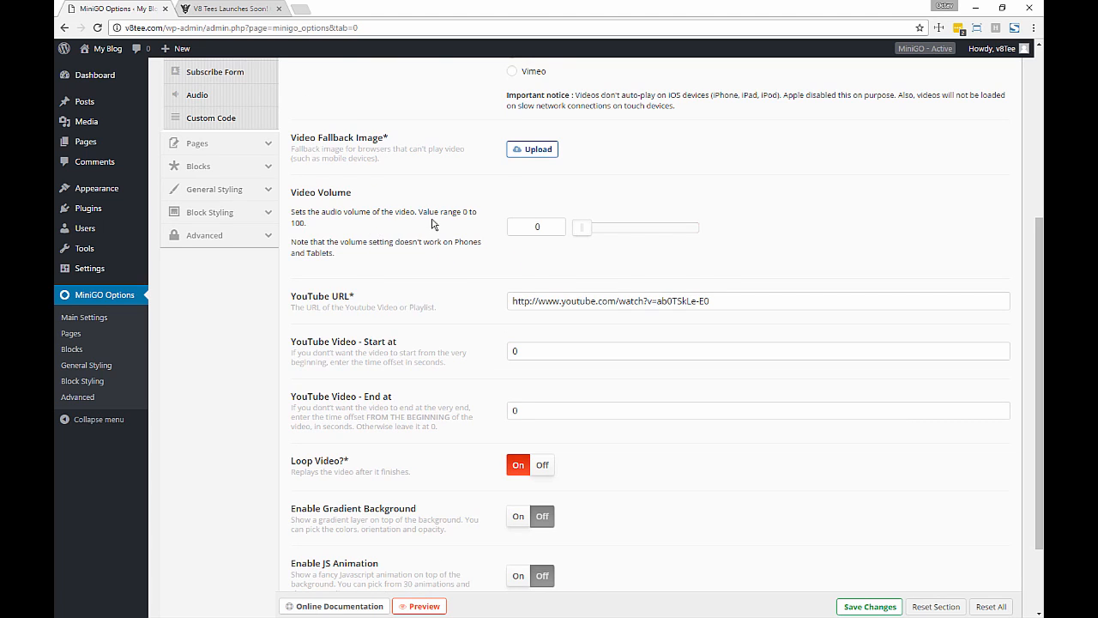
scroll(431, 224, down, 2)
click(595, 200)
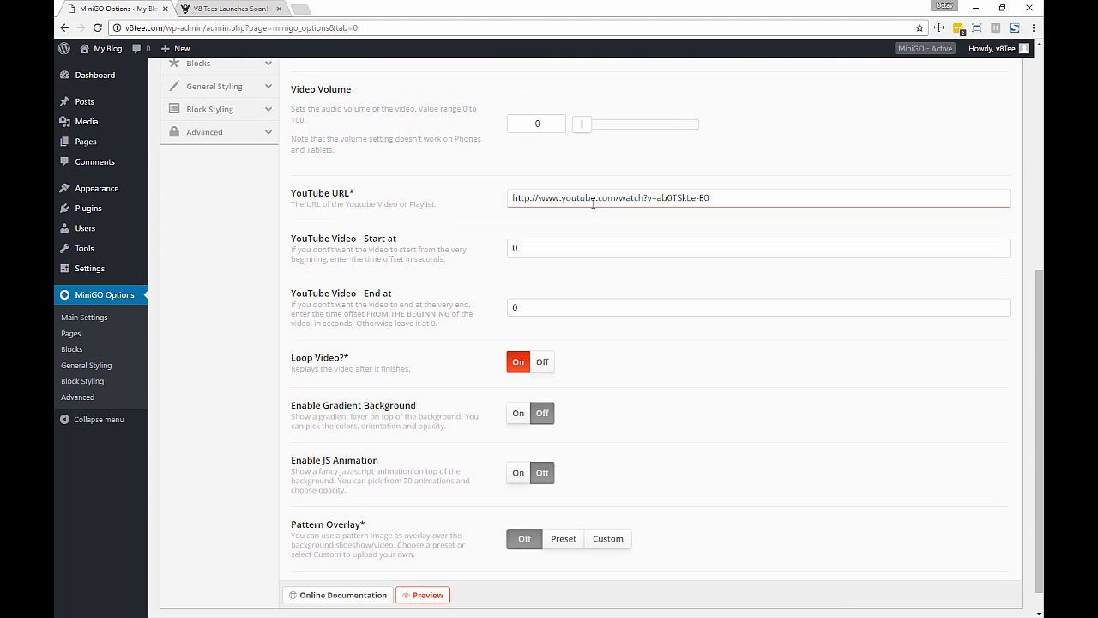
scroll(498, 326, up, 2)
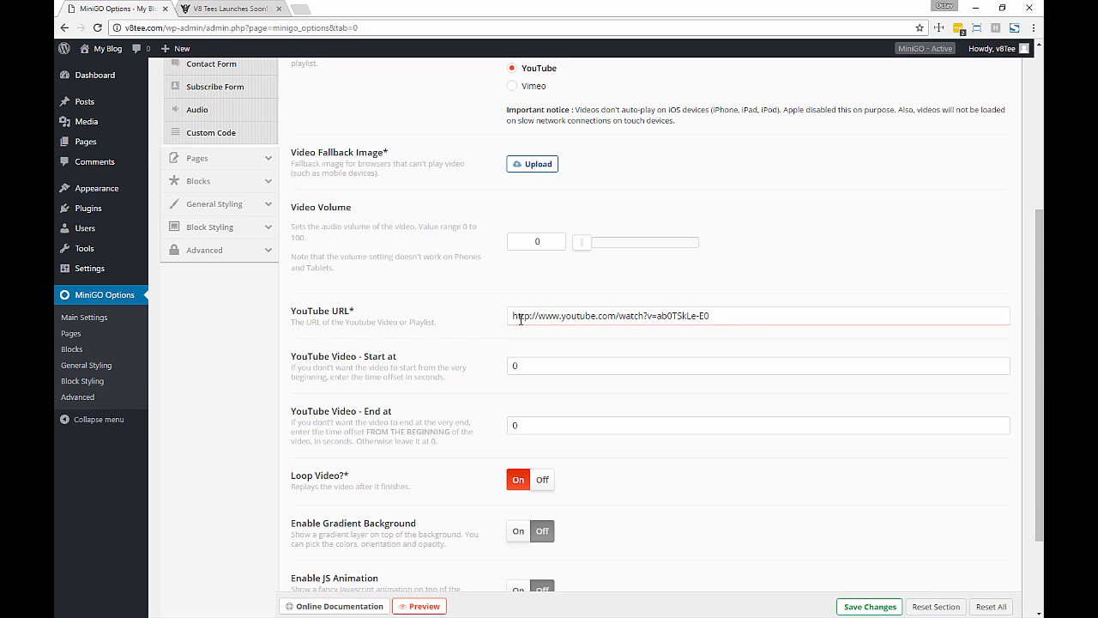
click(517, 317)
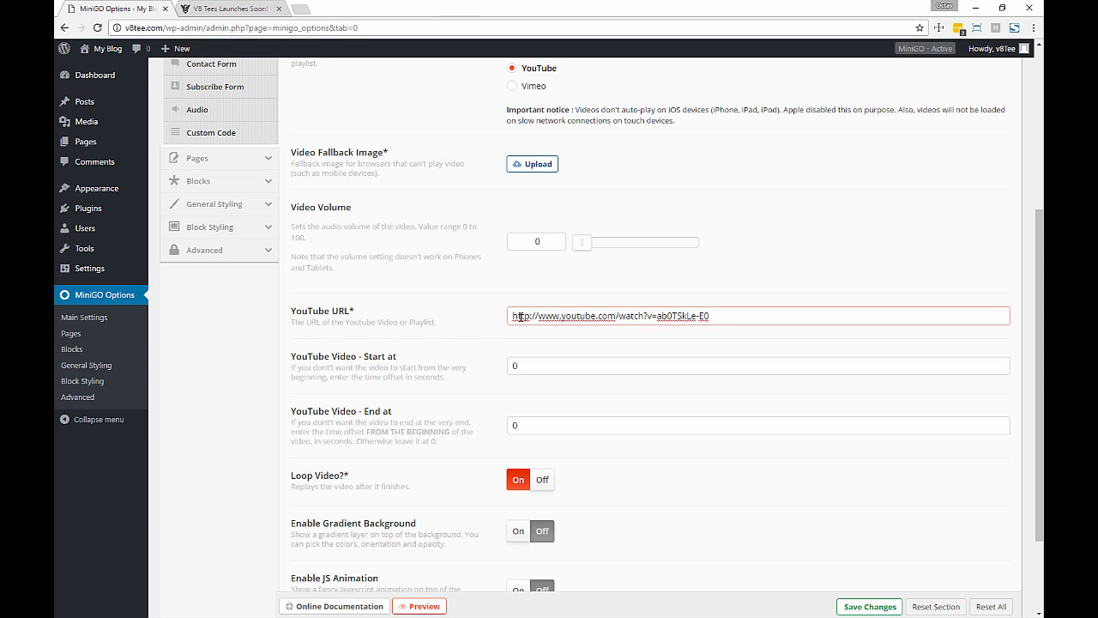
key(ctrl+a)
text(https://www.youtube.com/watch?v=hhJelyFL_YQ)
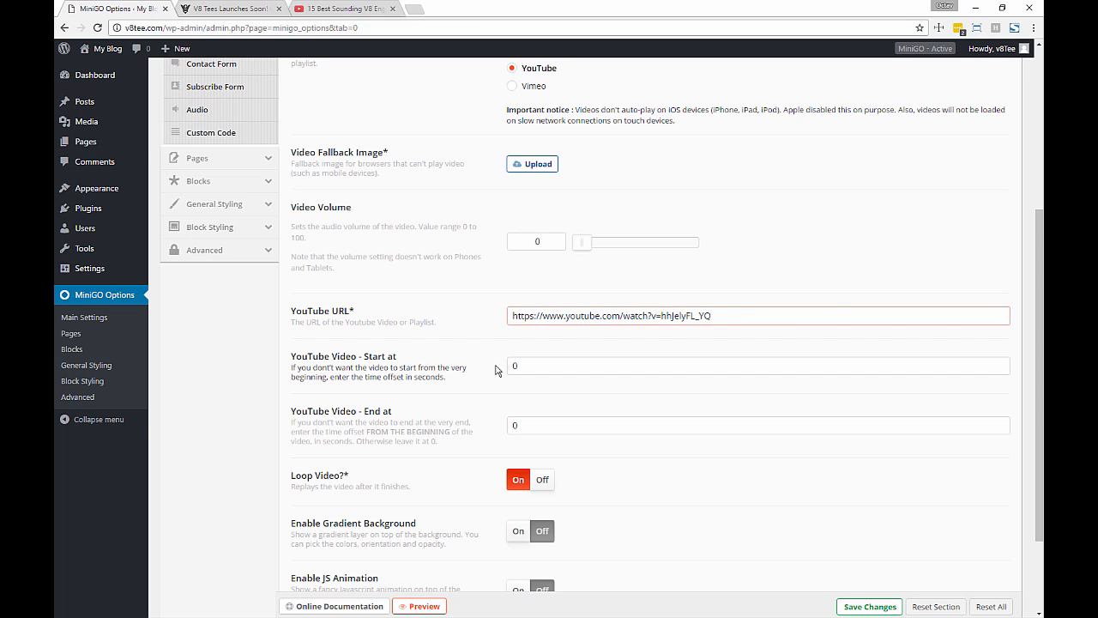
- Set the YouTube video start offset to 27 seconds and save the changes
key(Tab)
text(2)
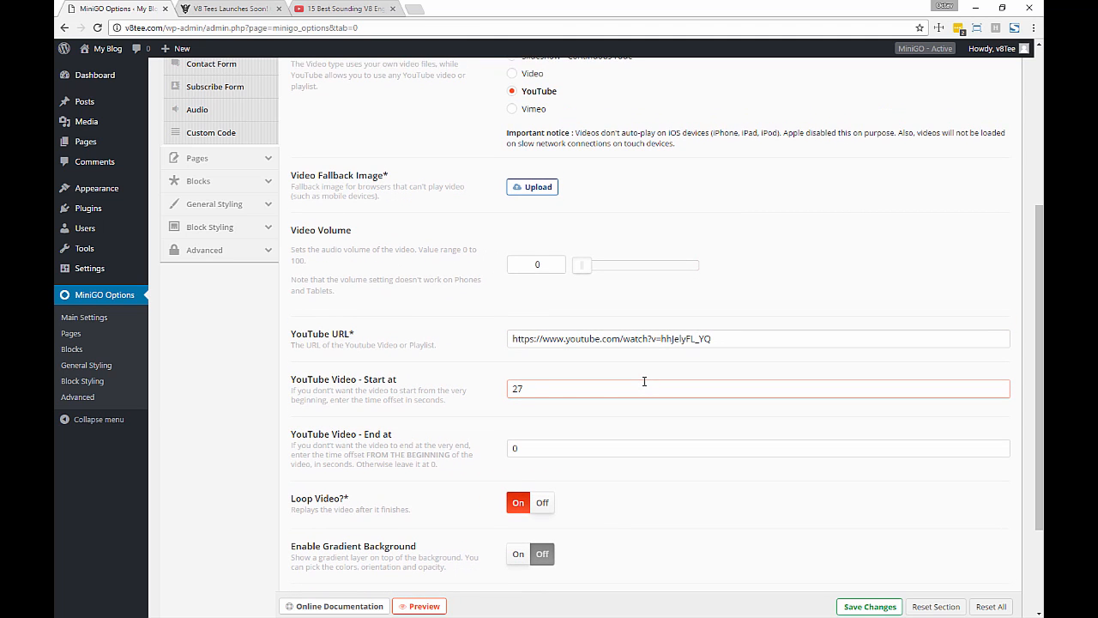
key(Return)
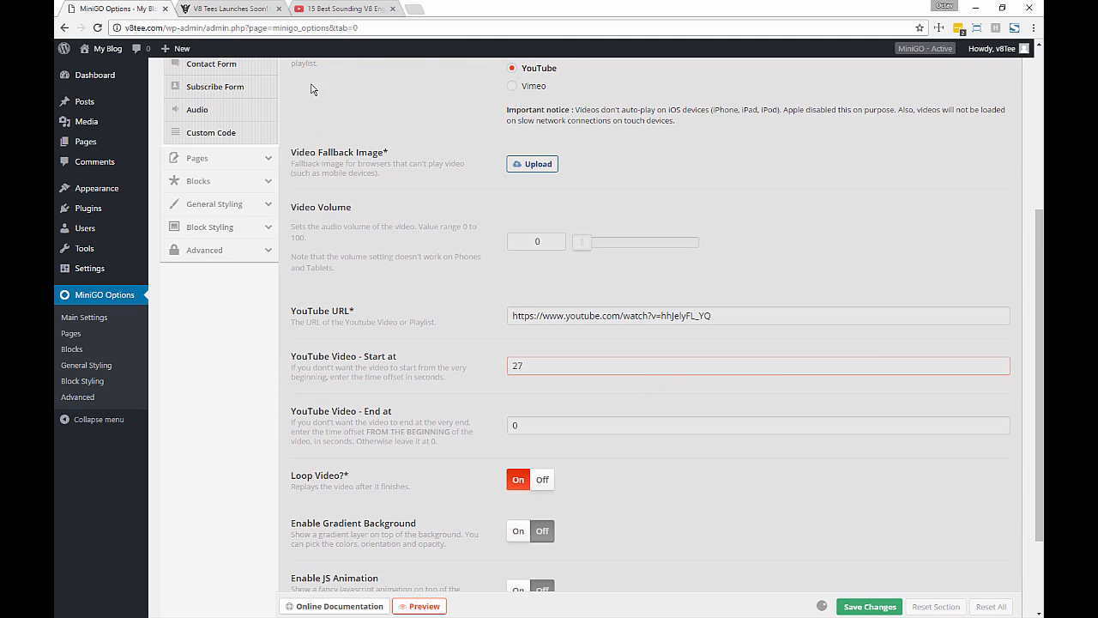
click(348, 10)
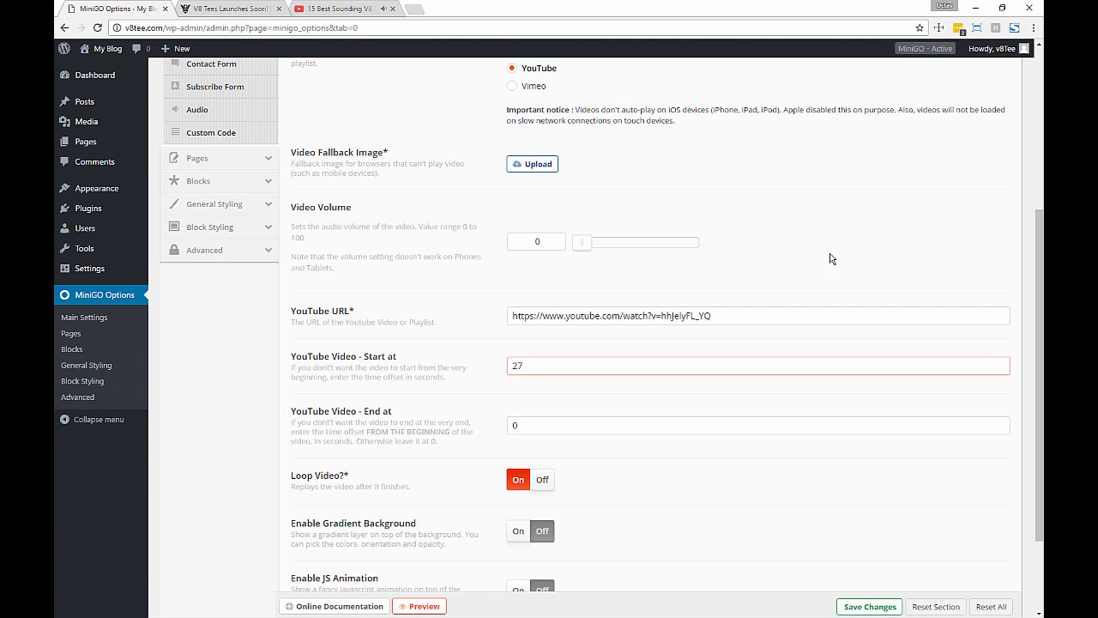
scroll(863, 436, up, 4)
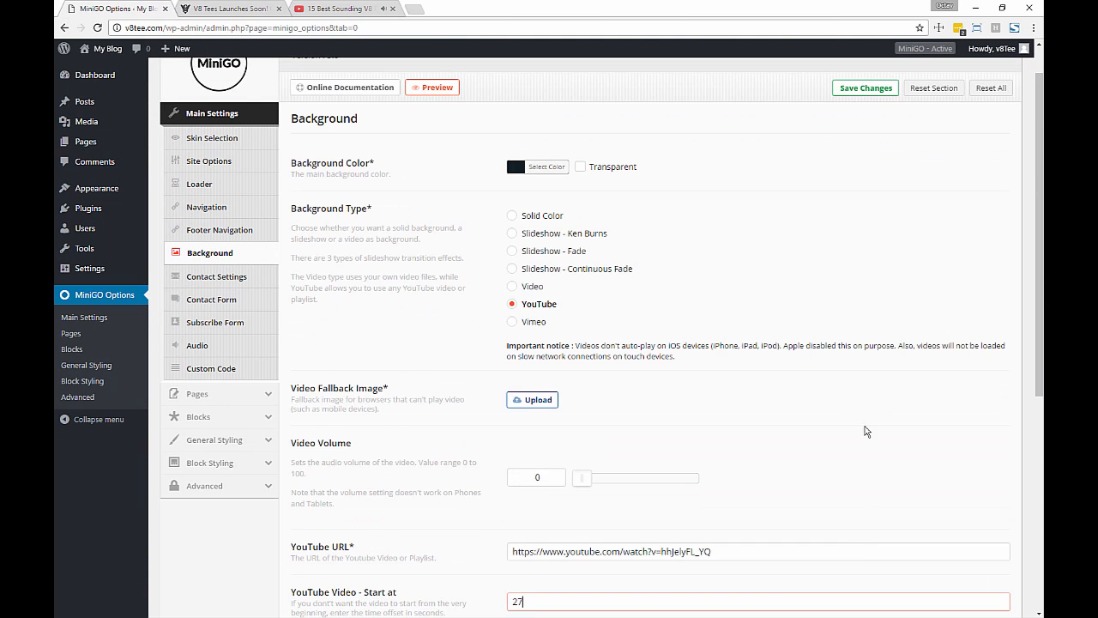
scroll(861, 558, down, 4)
click(870, 606)
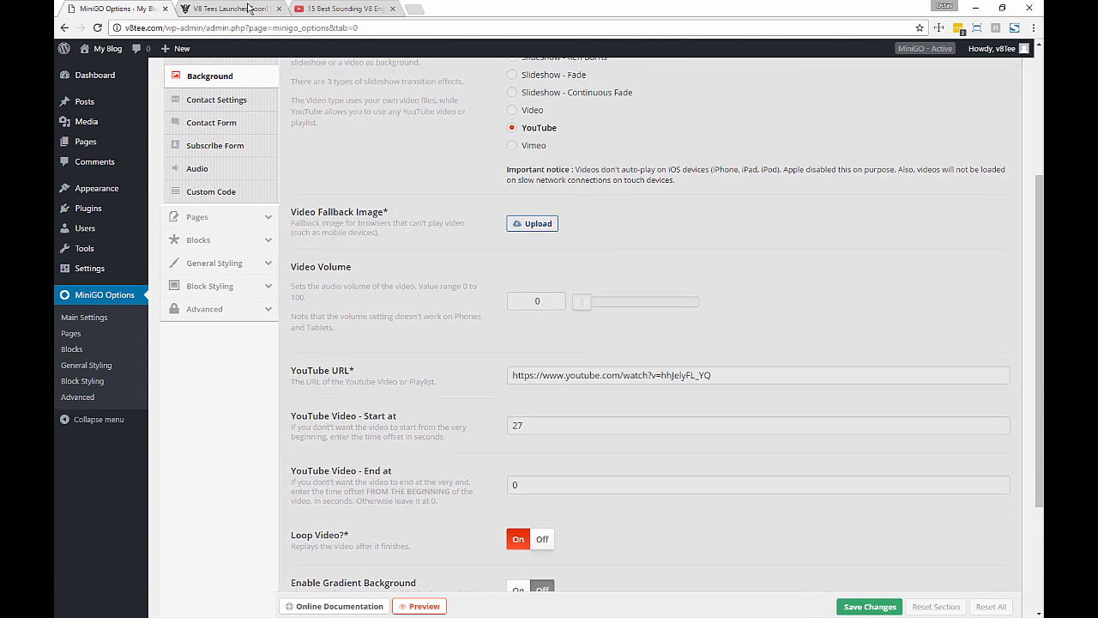
- Reload the site preview to check the YouTube background, and close the YouTube video page
click(228, 9)
key(F5)
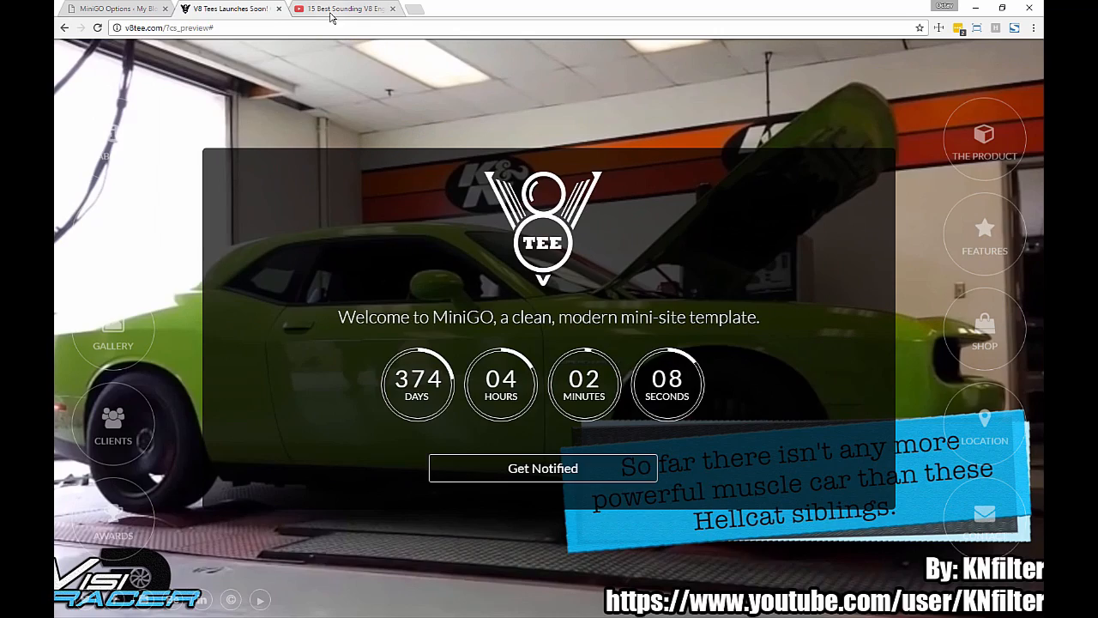
click(331, 11)
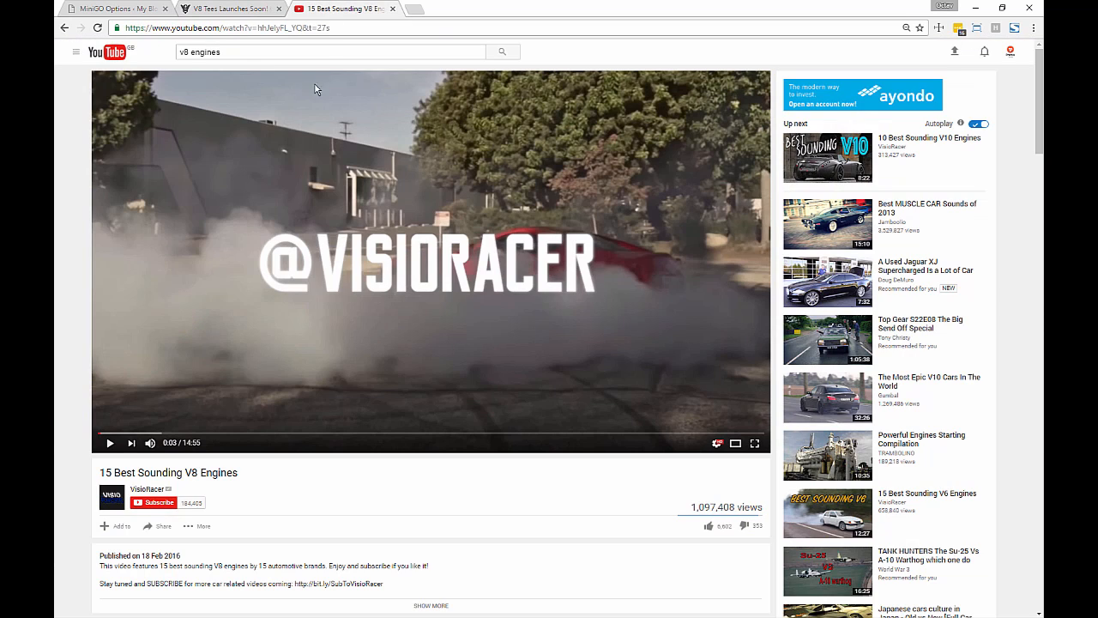
click(93, 7)
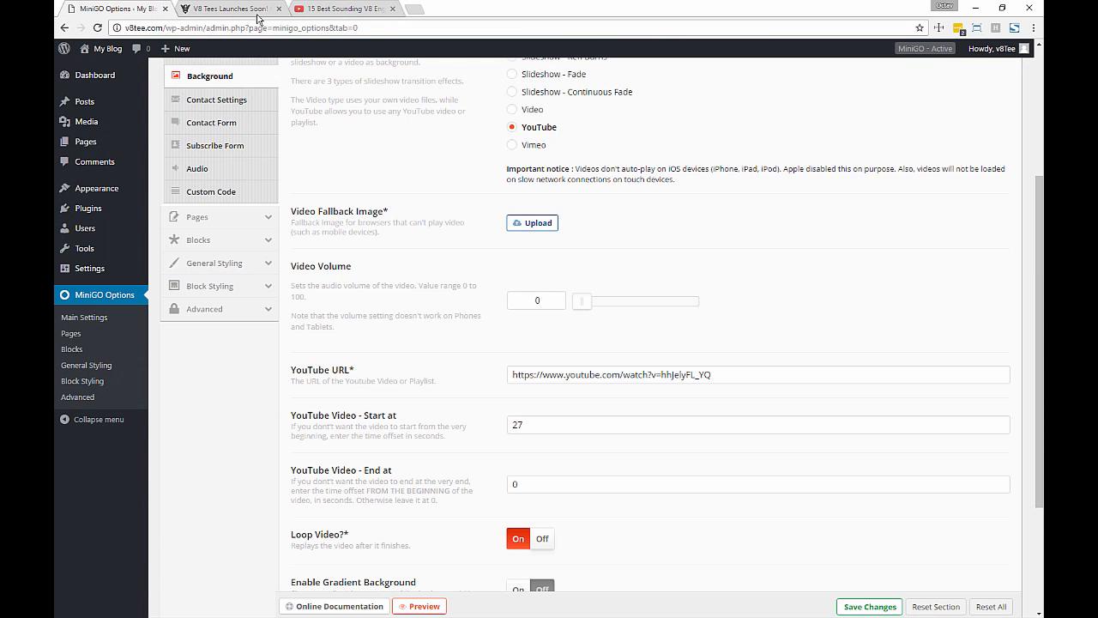
click(392, 8)
- Try the Vimeo background type, review its Vimeo URL ID setting, and switch the type back to YouTube
scroll(543, 268, up, 2)
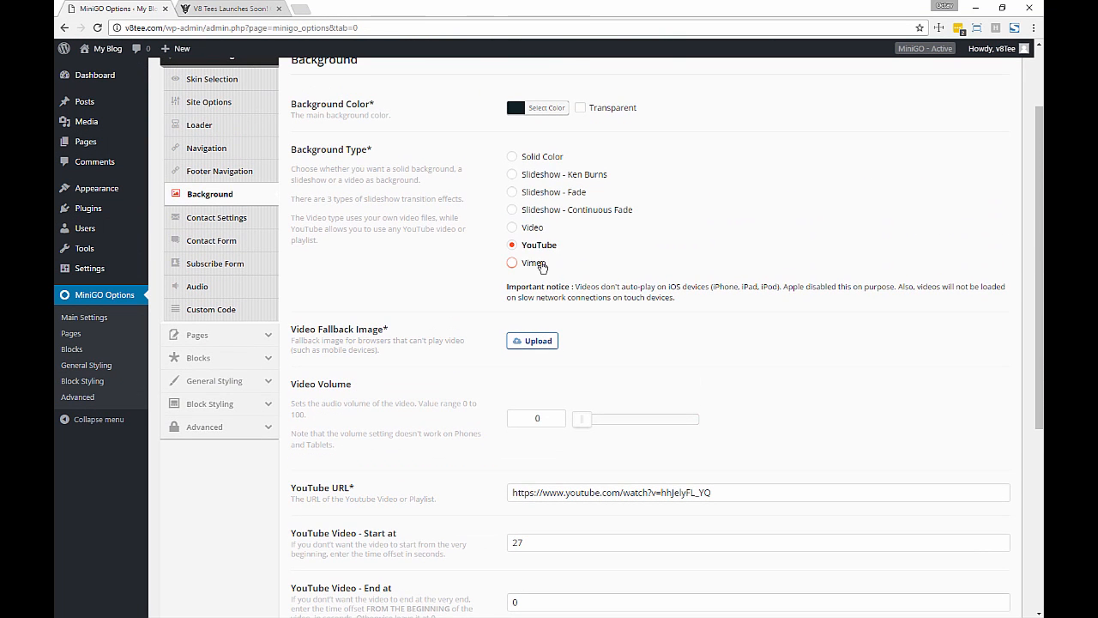
click(533, 263)
drag(554, 515, 478, 513)
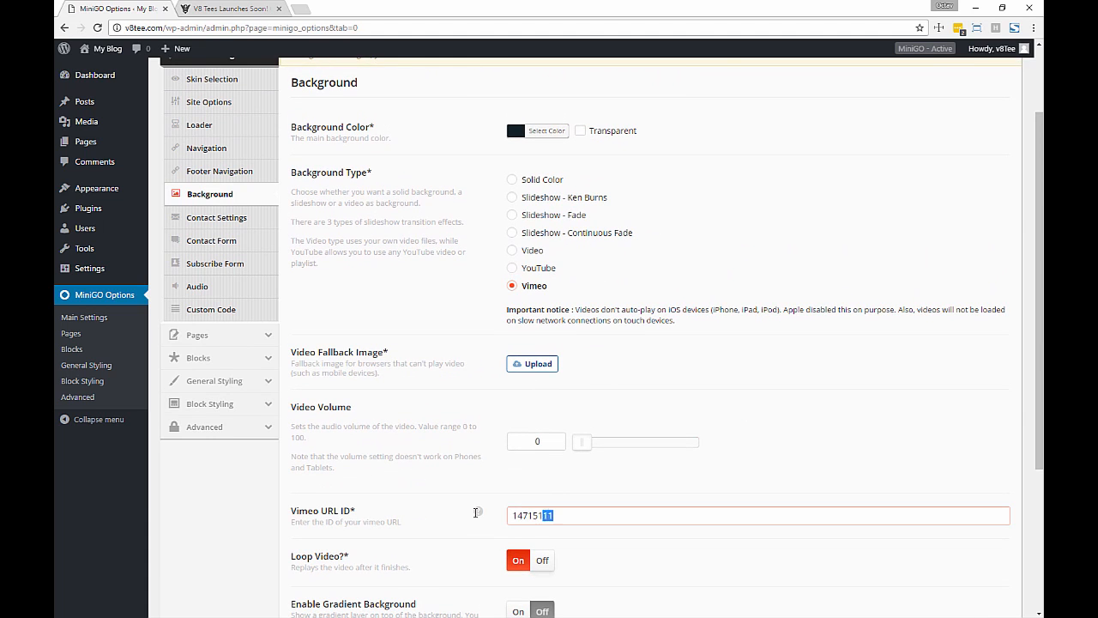
double_click(537, 513)
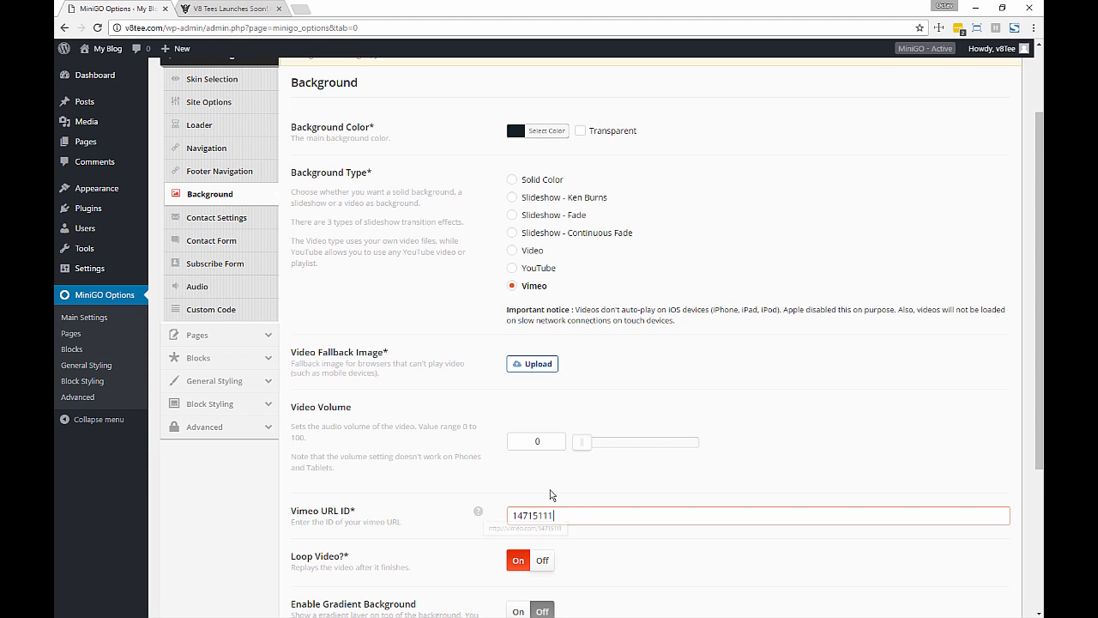
click(584, 498)
scroll(587, 485, down, 1)
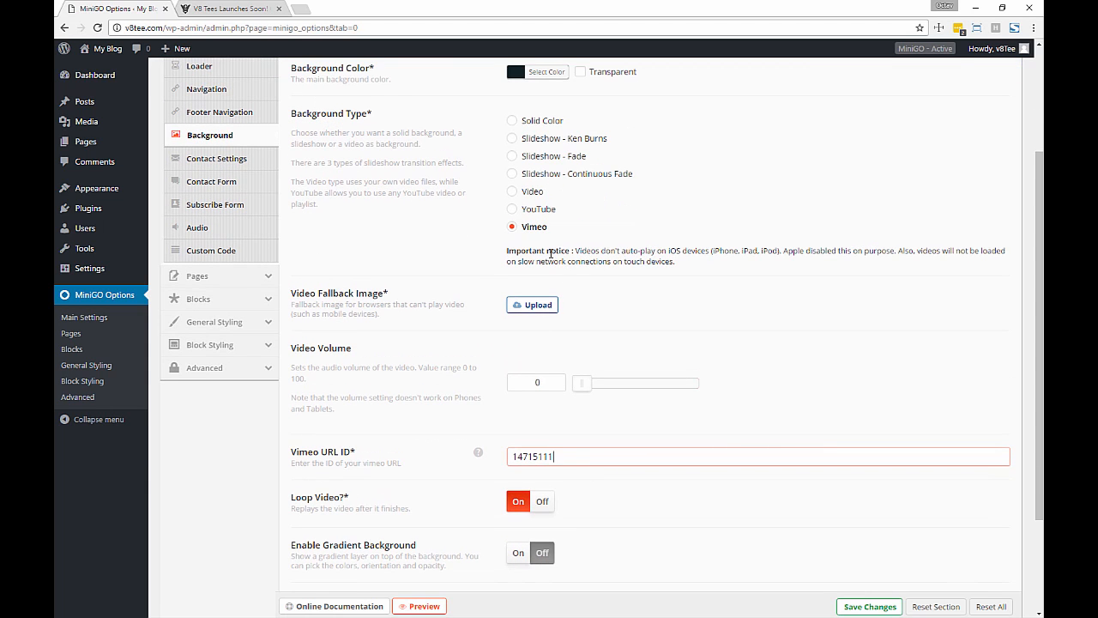
click(544, 209)
- Enable the gradient background, running from green #81d742 to the preset blue
scroll(457, 388, down, 2)
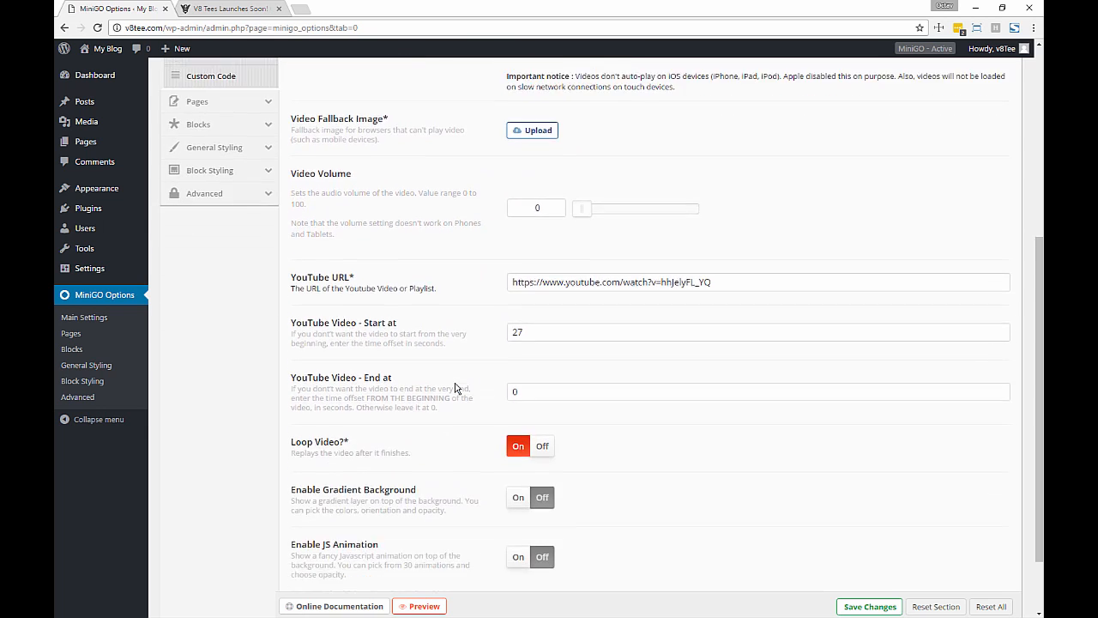
scroll(455, 386, down, 1)
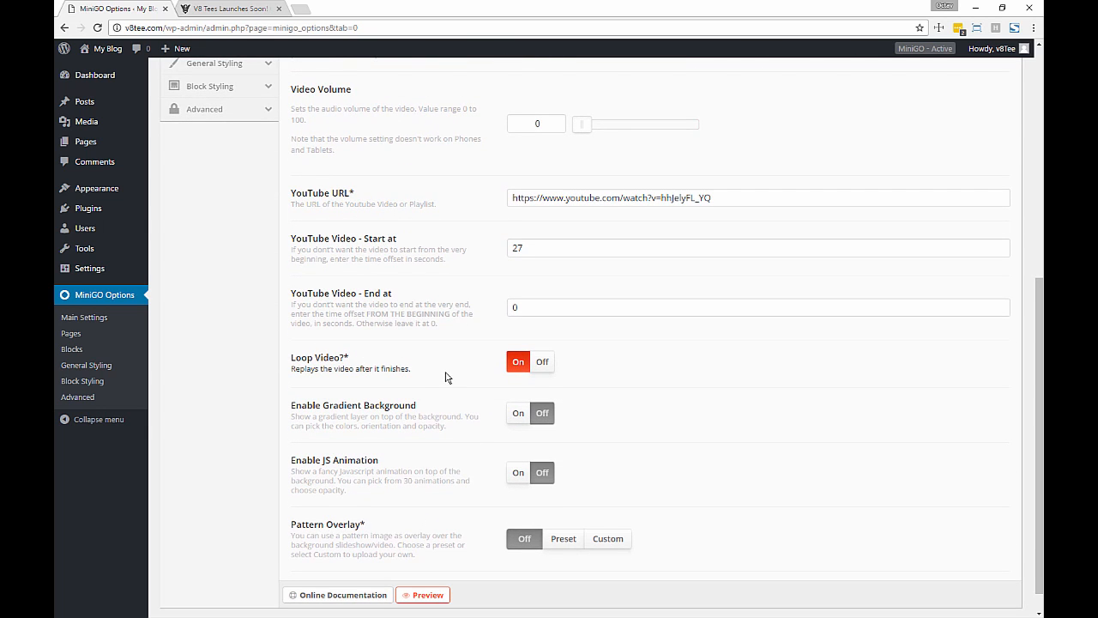
scroll(445, 378, down, 1)
click(519, 385)
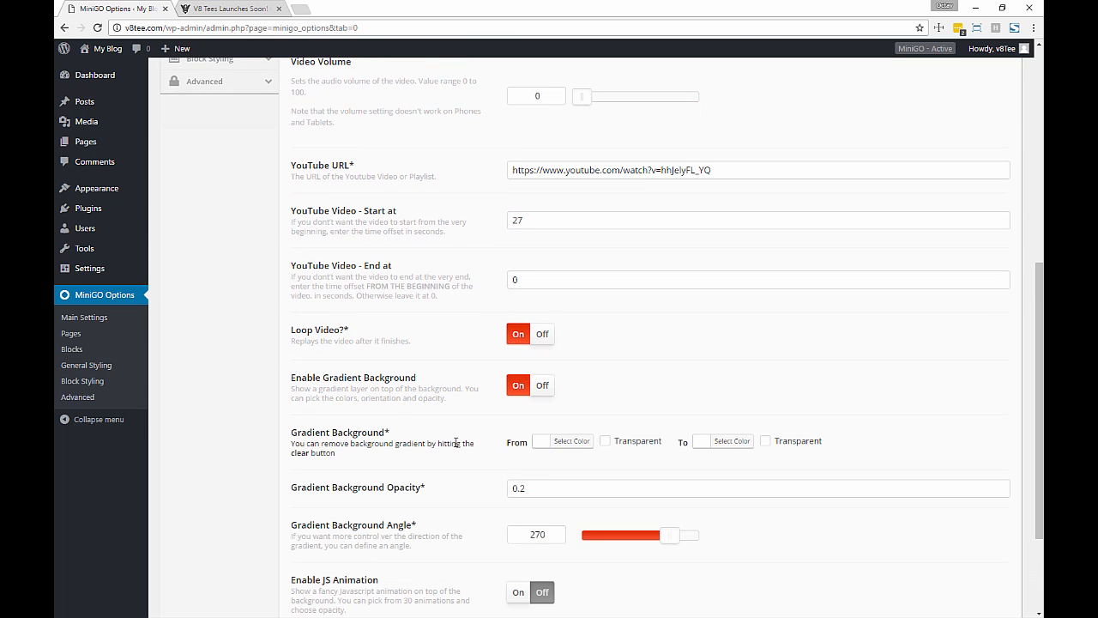
scroll(489, 412, down, 1)
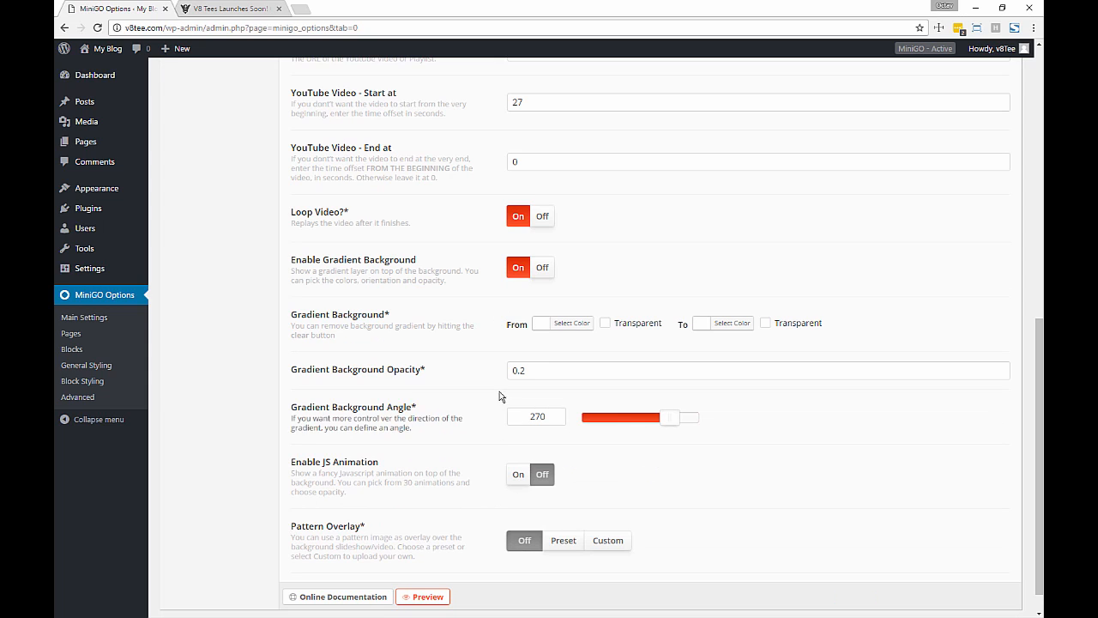
click(573, 324)
click(612, 447)
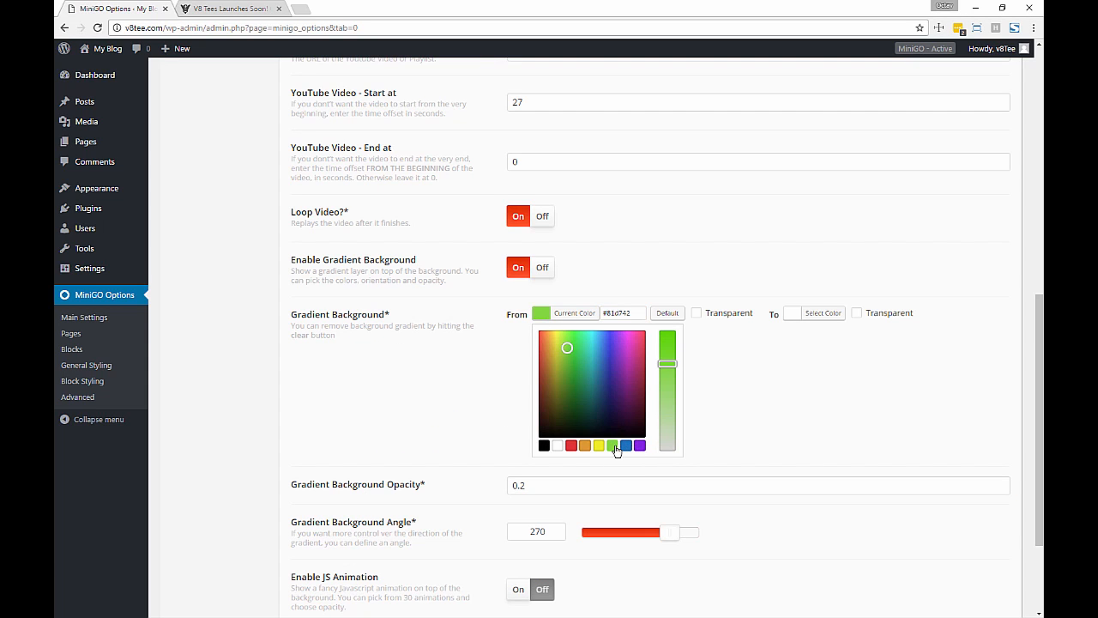
click(731, 362)
click(732, 324)
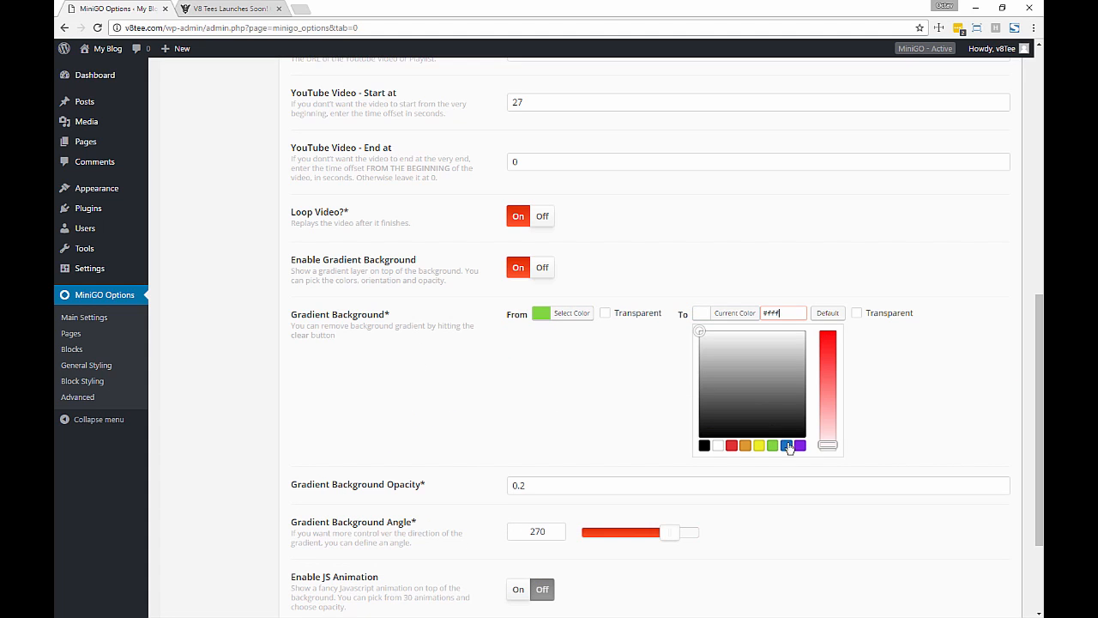
click(787, 447)
- Set the gradient background opacity to 0.5 and its angle to 45
click(606, 381)
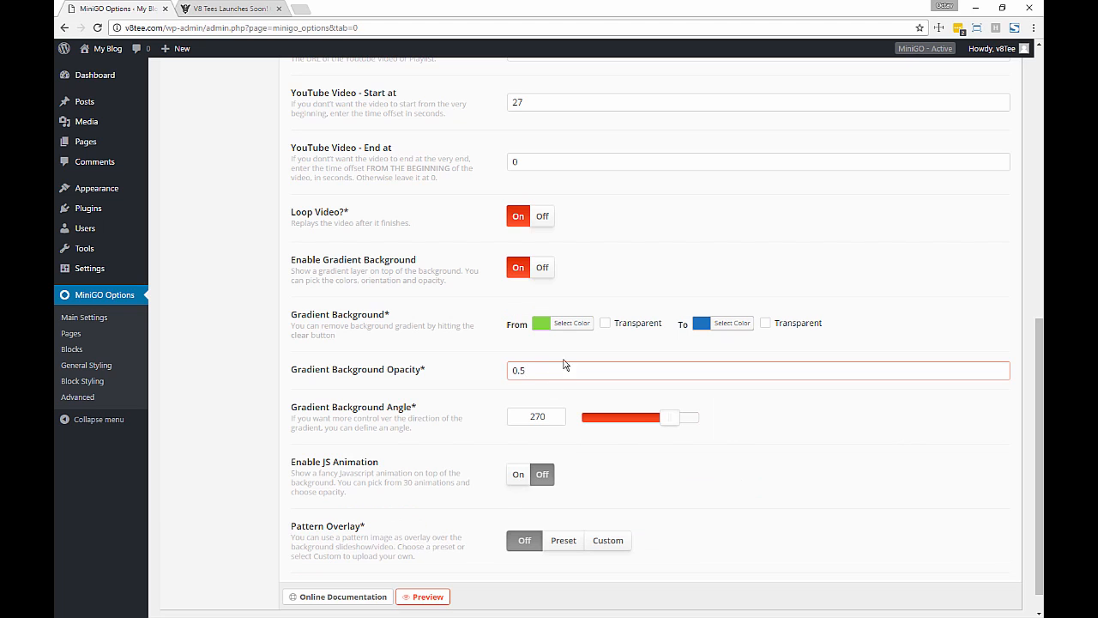
scroll(533, 415, down, 2)
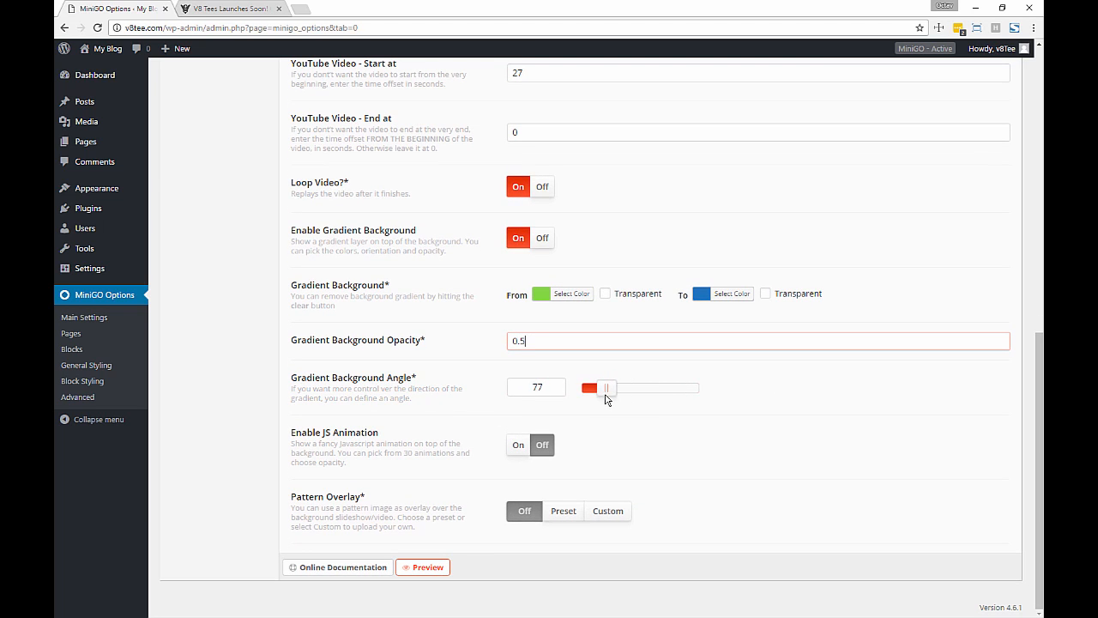
double_click(536, 386)
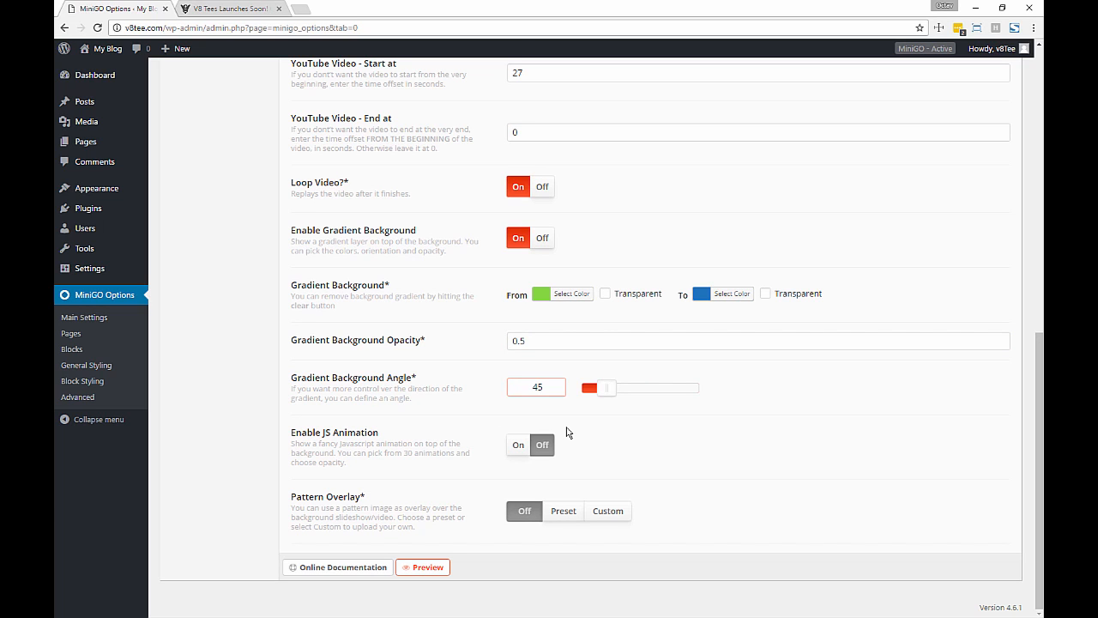
- Enable the JS animation and choose Snake Bugs as the animation to display
click(516, 456)
scroll(481, 480, down, 2)
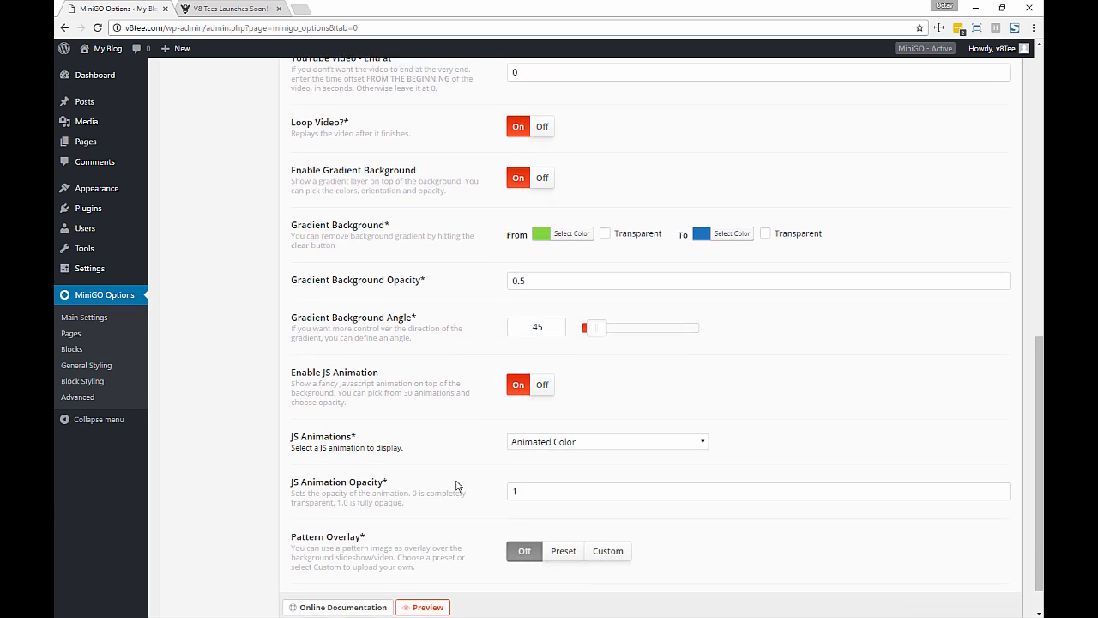
click(584, 431)
scroll(584, 283, down, 3)
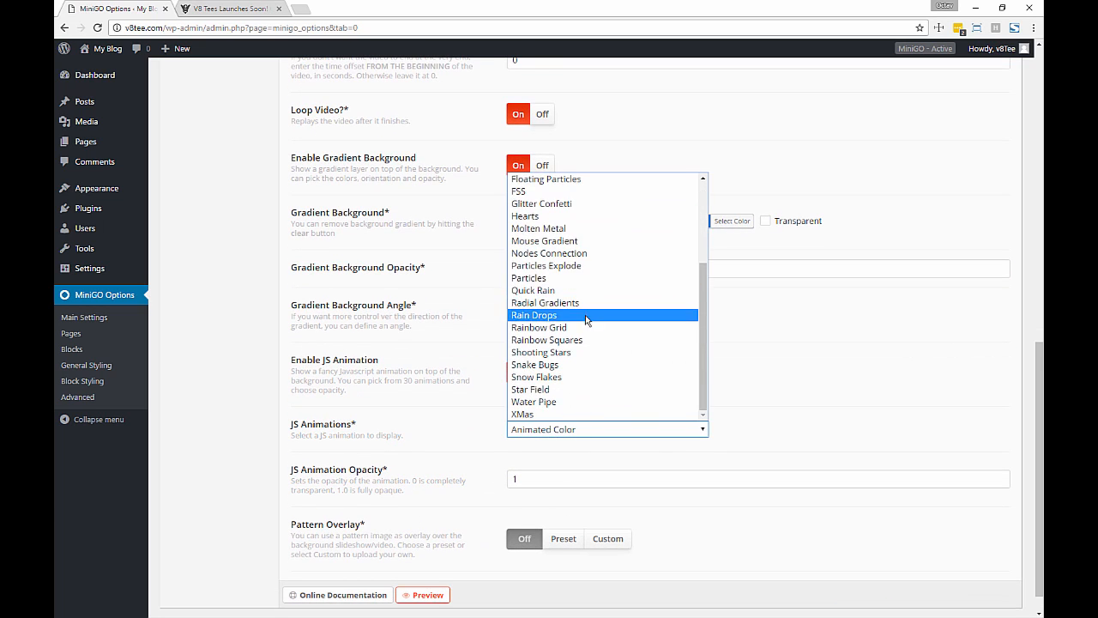
click(571, 365)
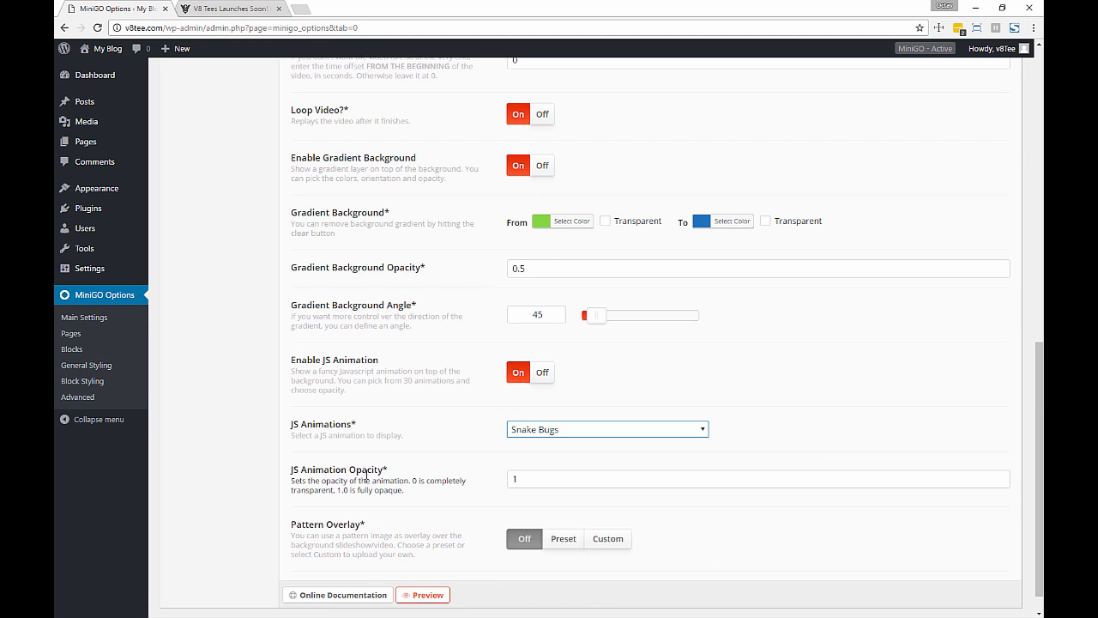
- Turn on the preset pattern overlay with an opacity of 0.5, save, and check the effects in the site preview
click(564, 538)
scroll(433, 470, down, 3)
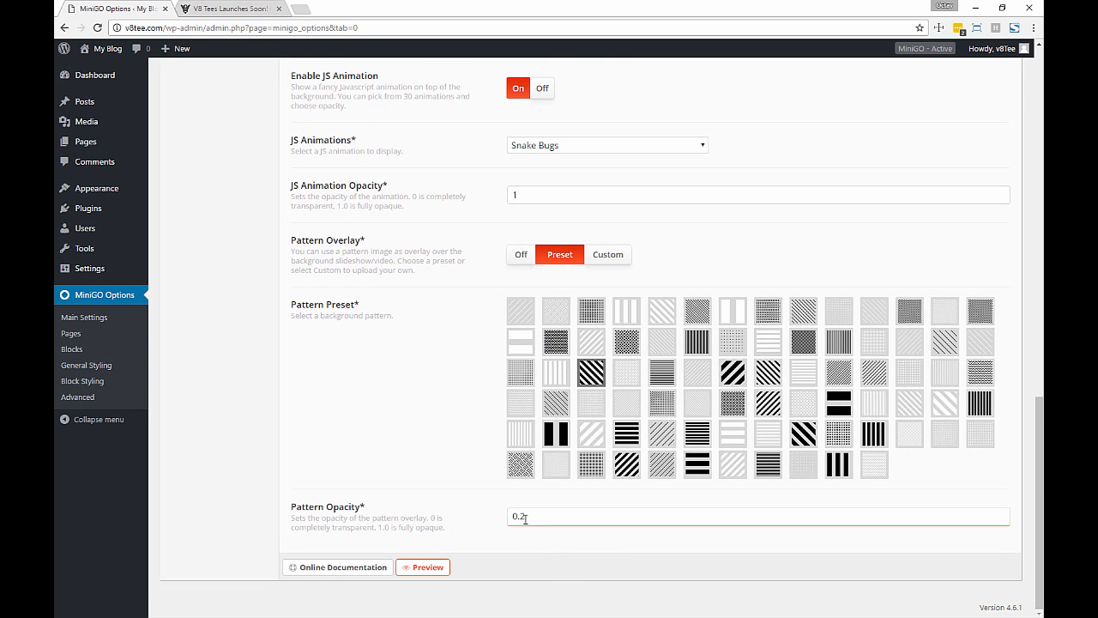
drag(522, 518, 567, 532)
key(Return)
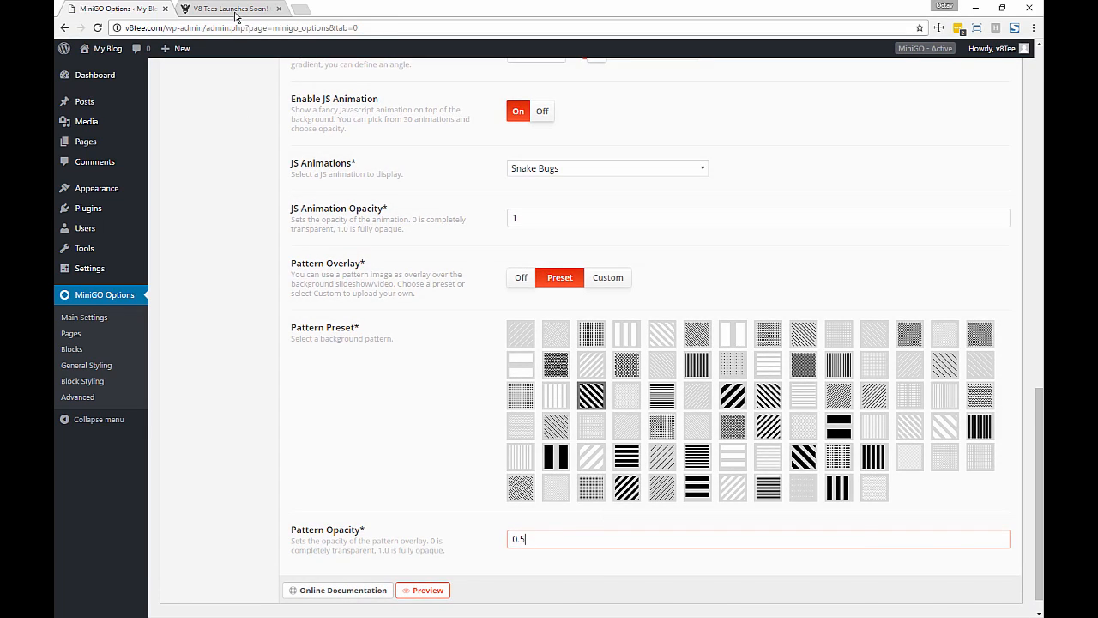
click(230, 9)
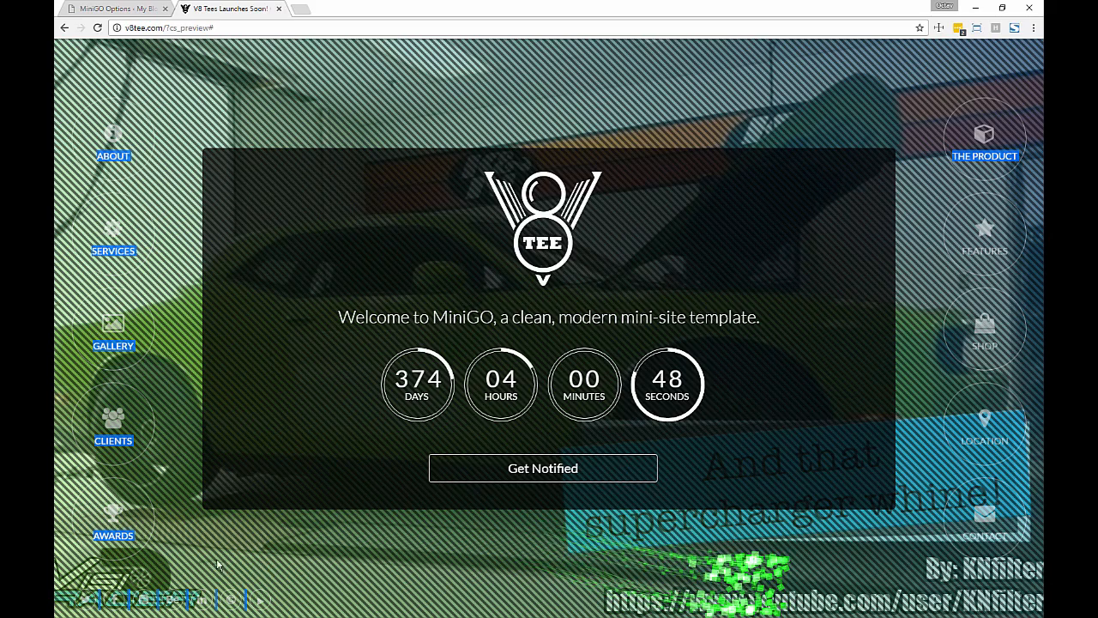
- Set the pattern opacity to 0.15, recheck the site preview, and return to the MiniGO options
click(127, 10)
scroll(505, 510, down, 1)
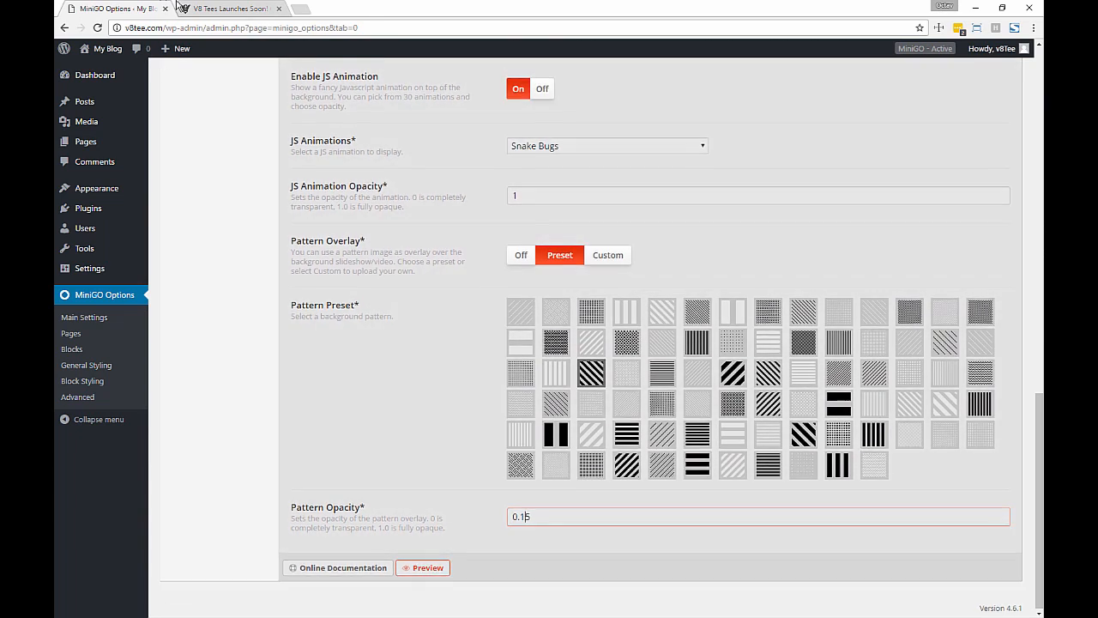
click(423, 567)
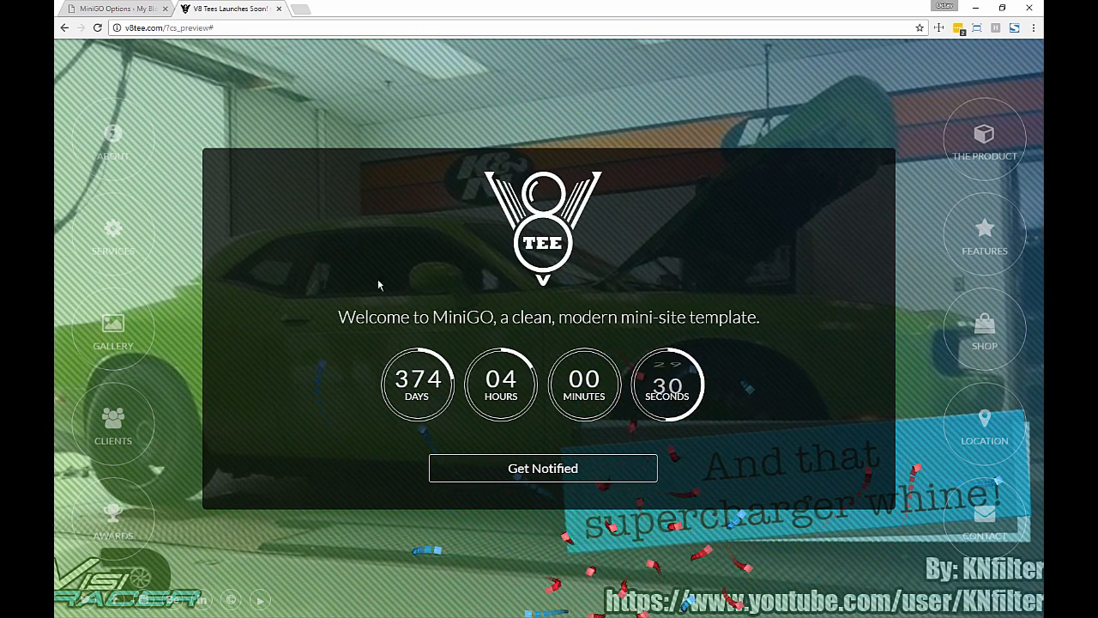
click(120, 8)
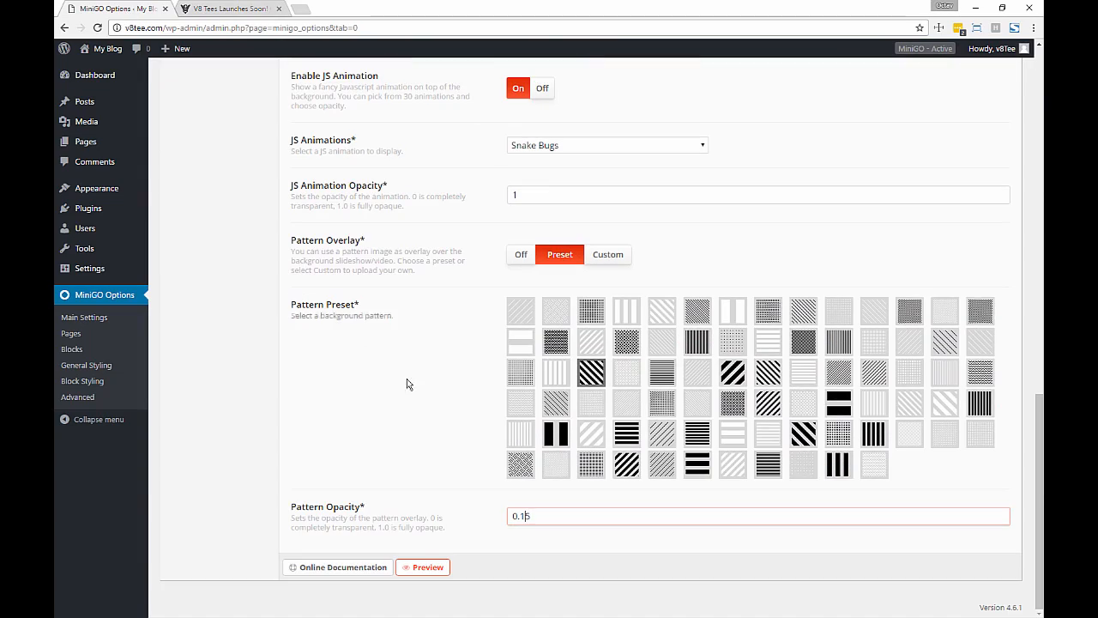
- Turn off the pattern overlay, JS animation and gradient background, and save the changes
click(521, 255)
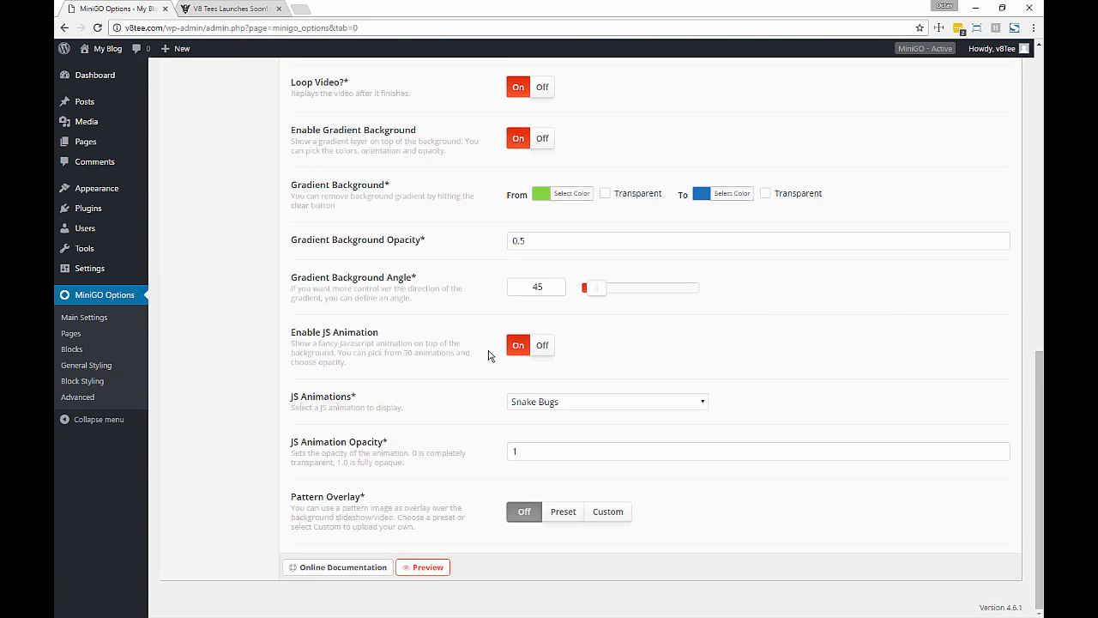
click(539, 363)
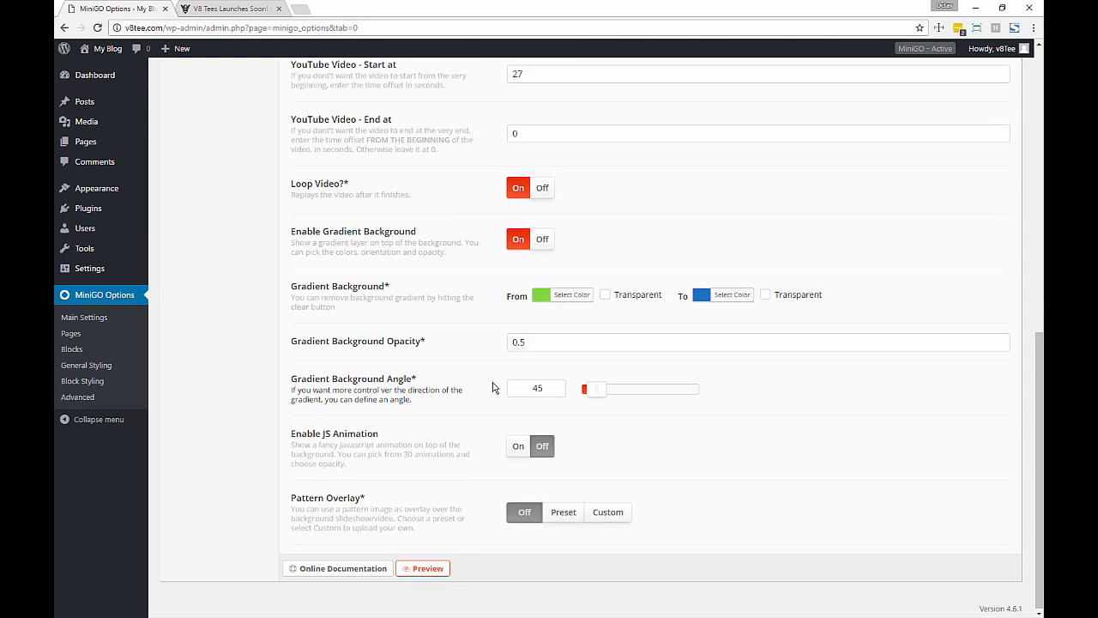
scroll(515, 420, up, 1)
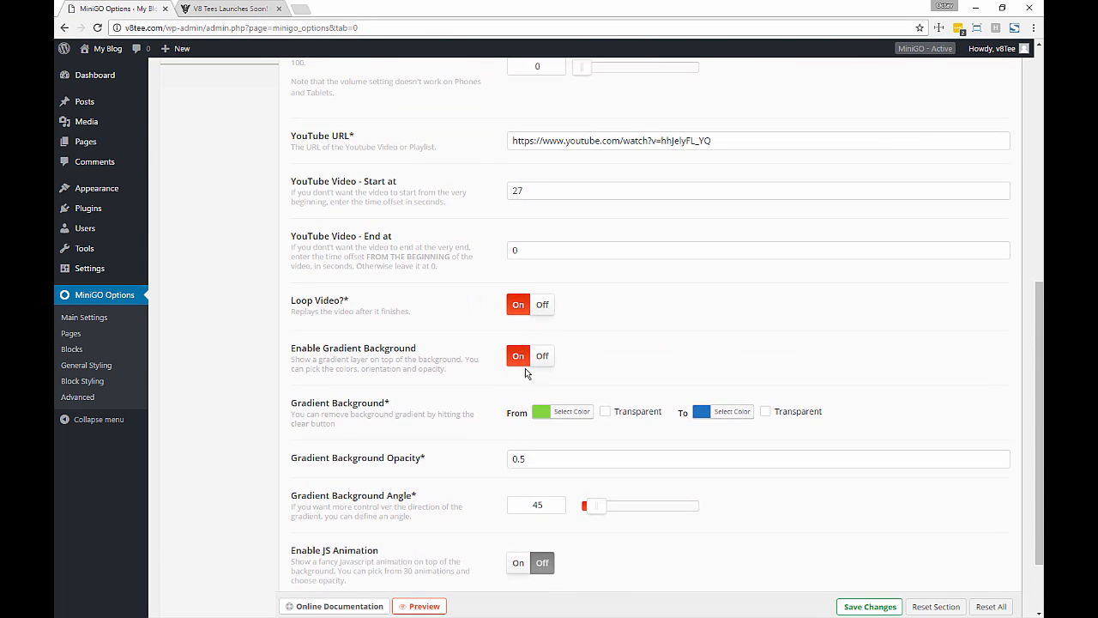
click(540, 355)
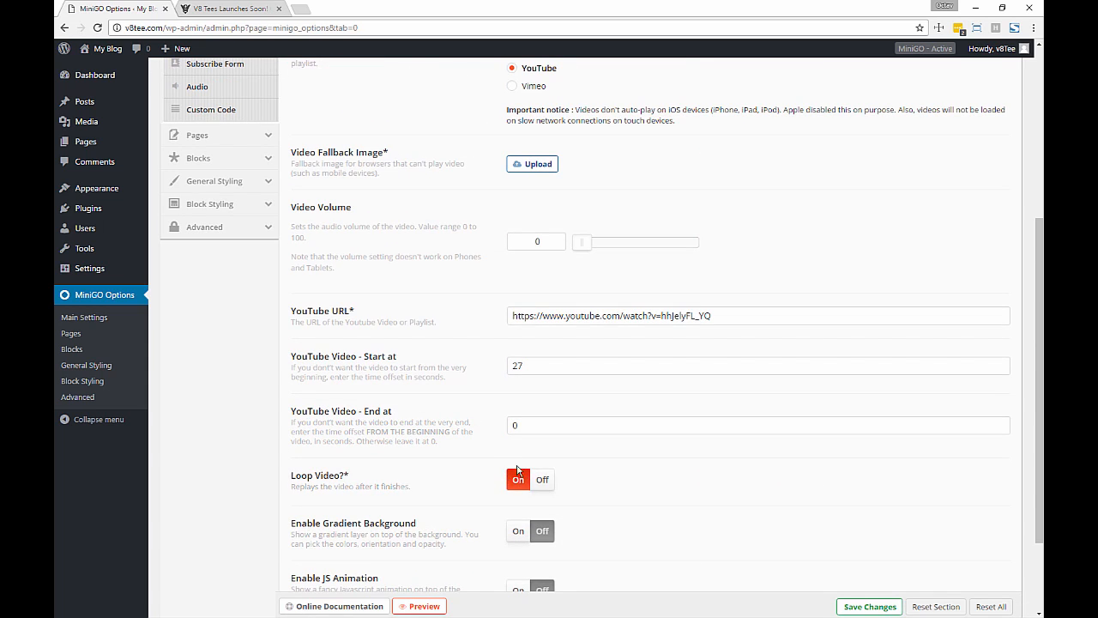
scroll(469, 408, up, 2)
scroll(469, 408, up, 3)
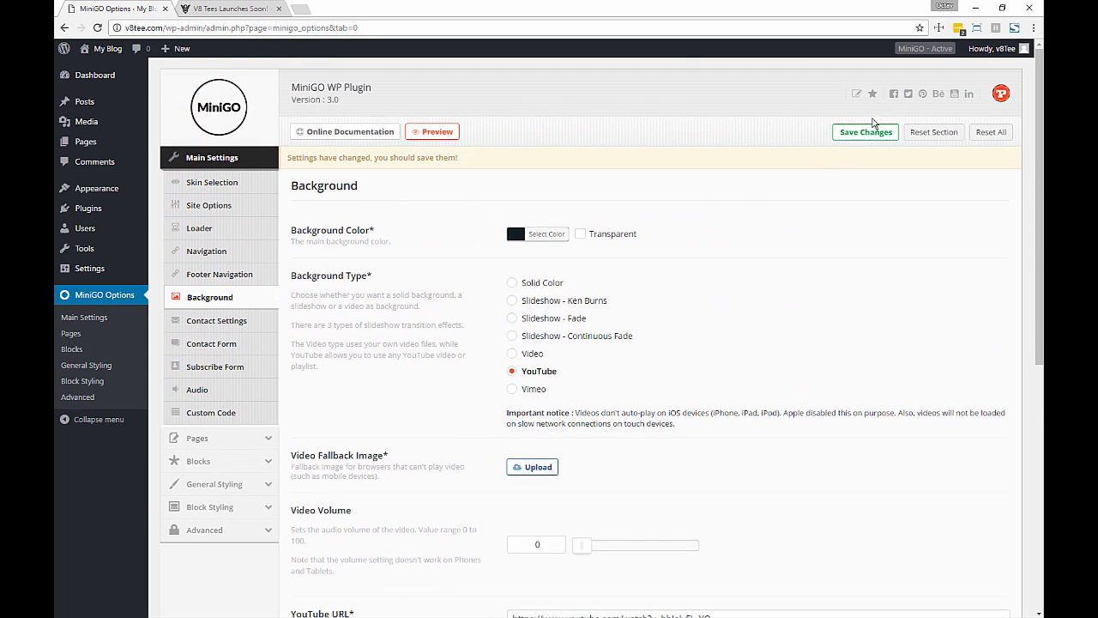
click(863, 134)
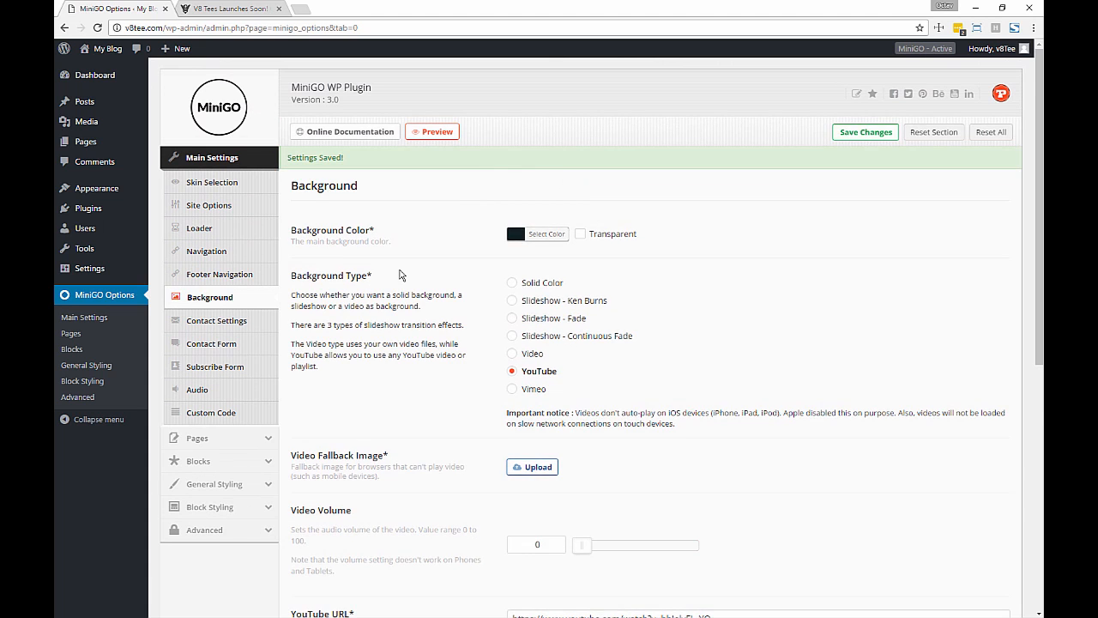